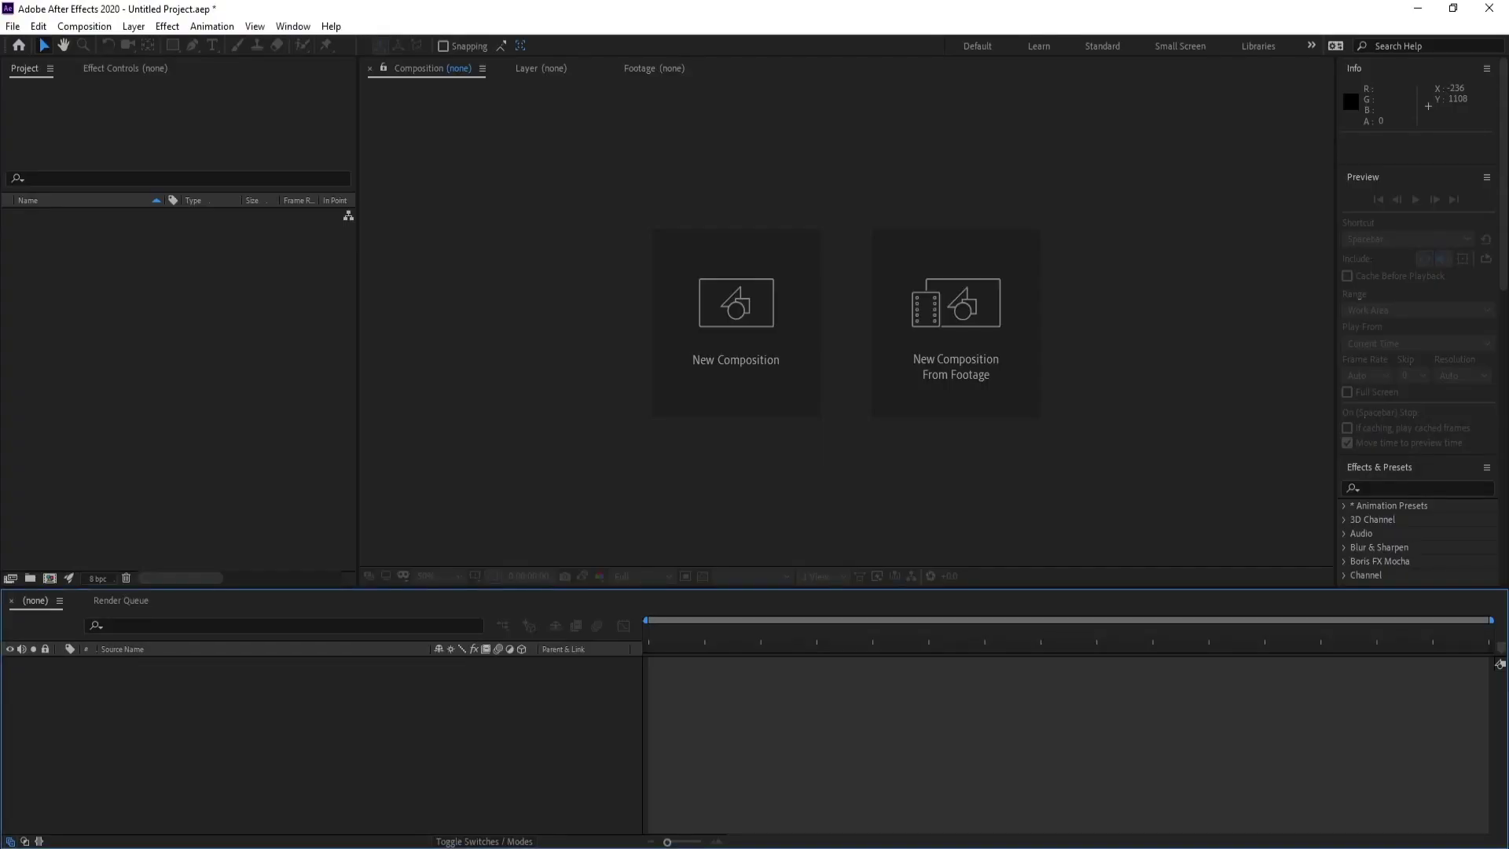
# - Start a new composition, Comp 1, at 1920×1080, 60 fps and 10 seconds
pyautogui.click(84, 27)
pyautogui.click(87, 46)
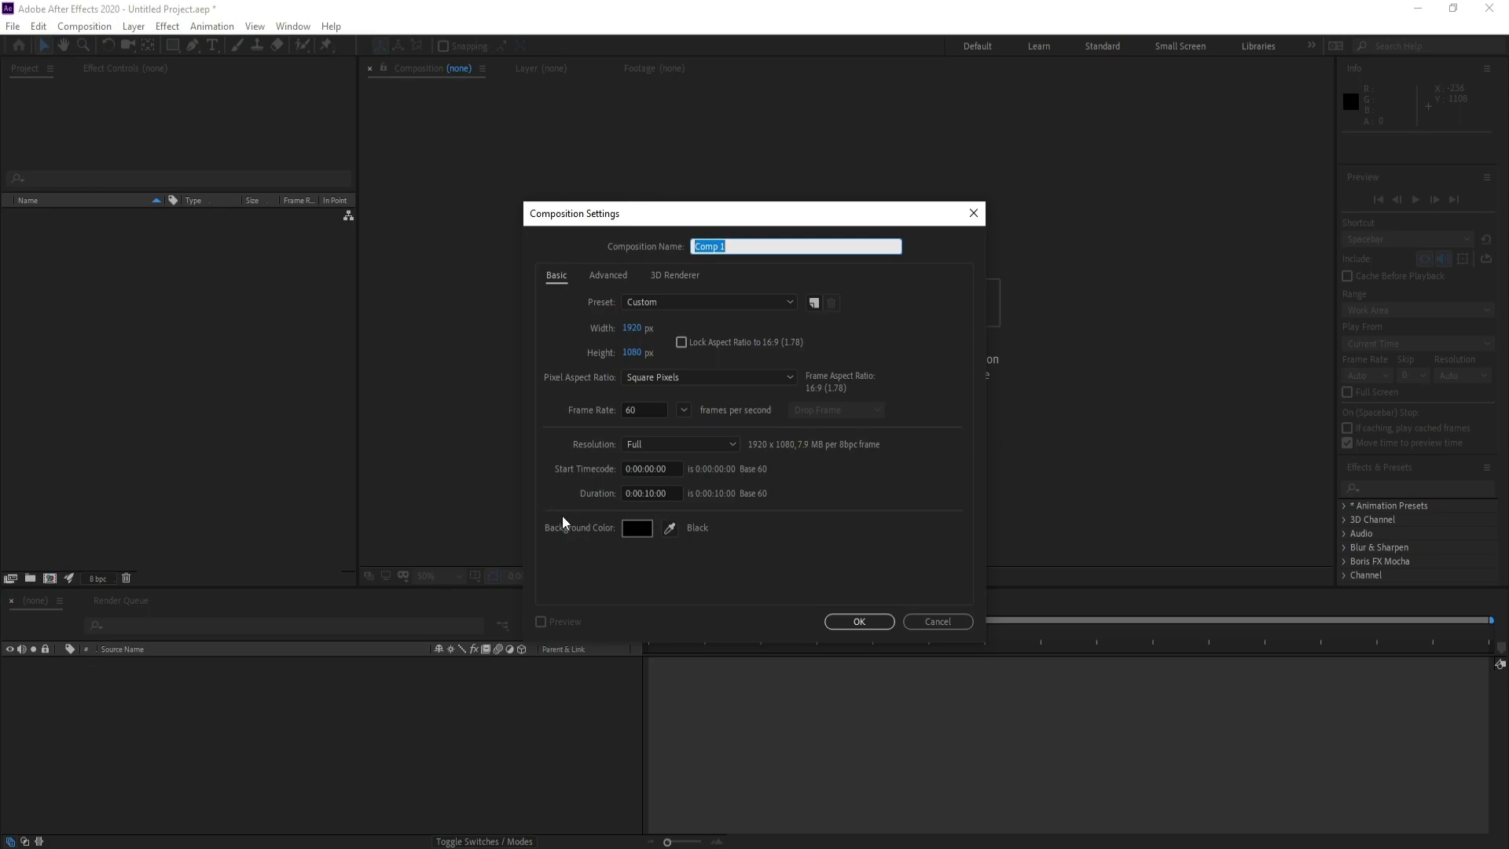
# - Confirm Comp 1's settings and add a full-frame solid layer named Fireworks
pyautogui.click(850, 622)
pyautogui.click(134, 27)
pyautogui.moveTo(154, 45)
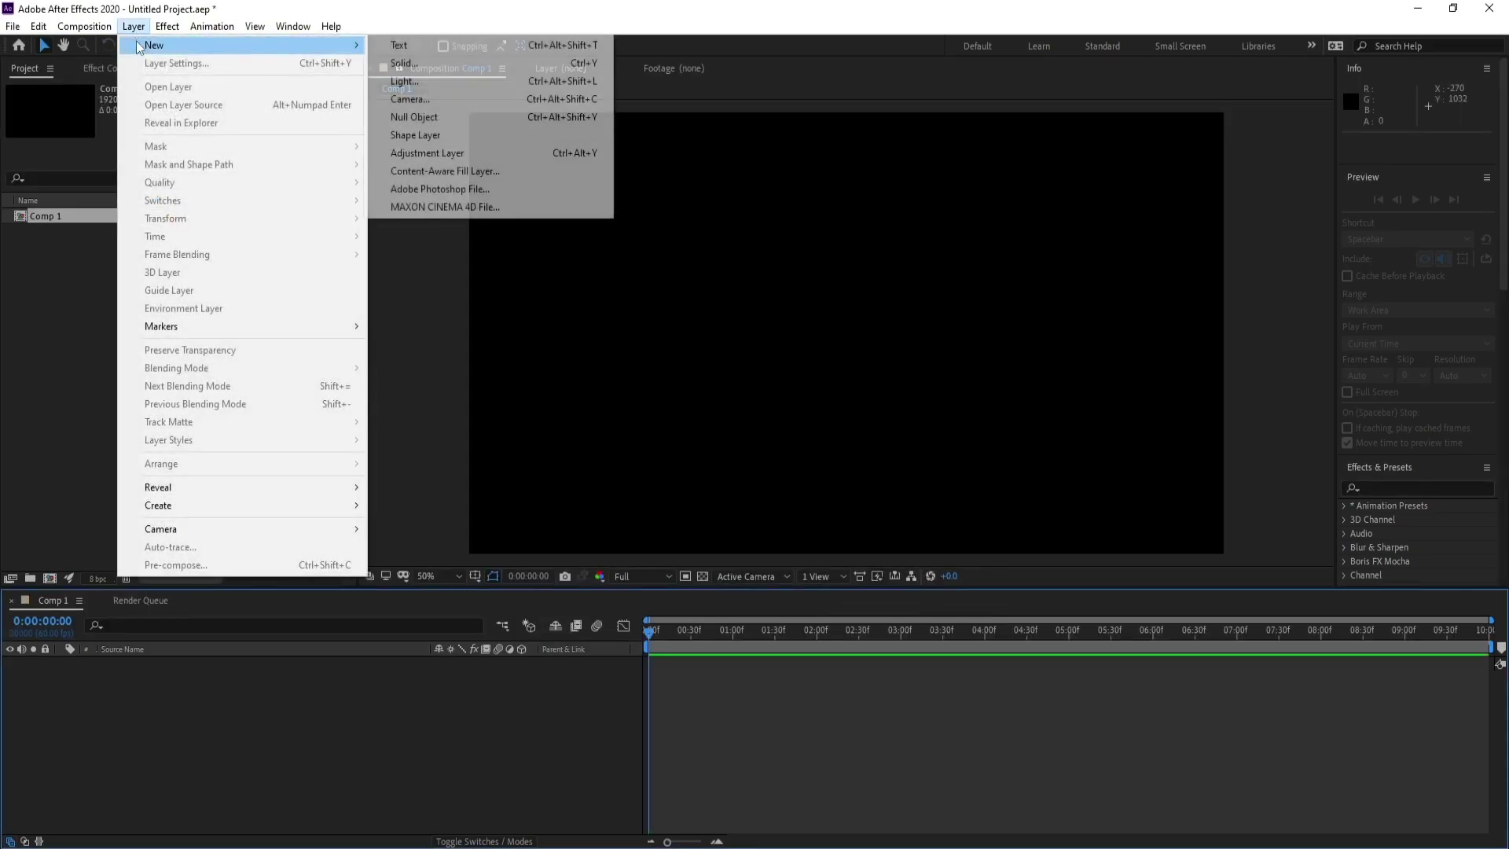
pyautogui.click(419, 67)
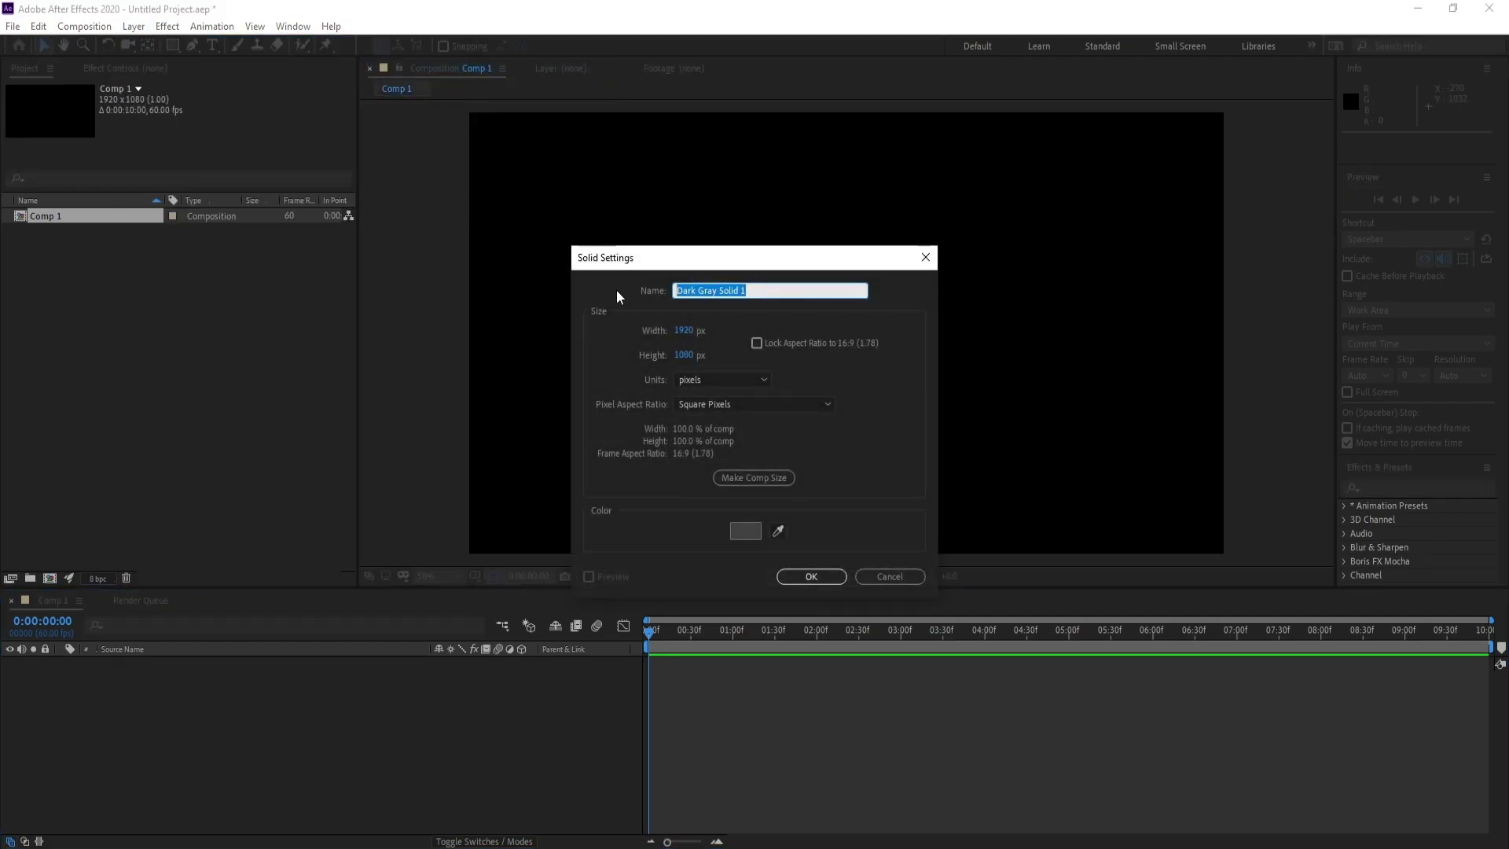
pyautogui.write('Fireworks')
pyautogui.press('Return')
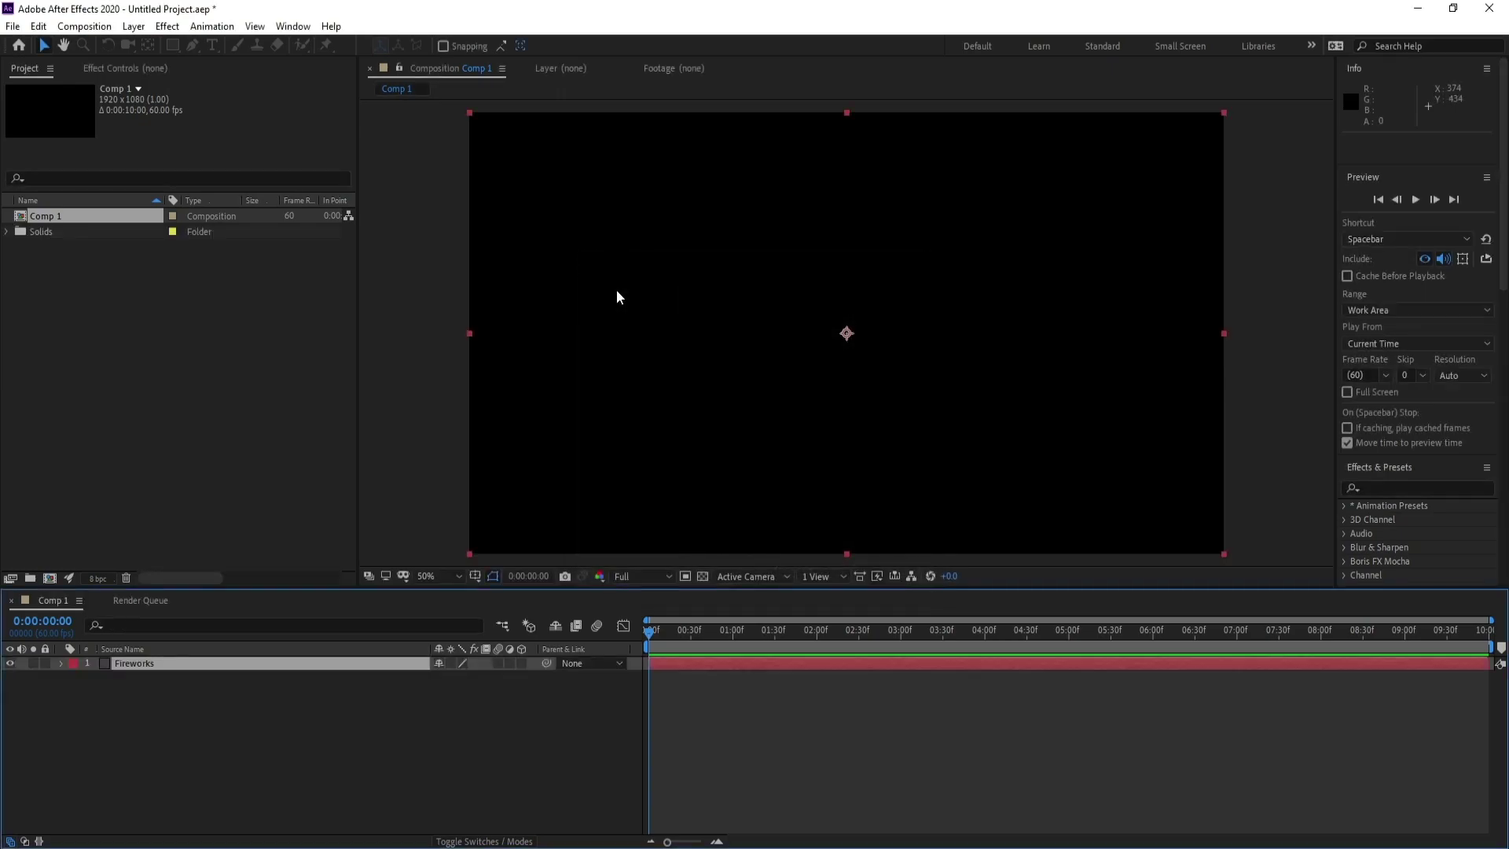
# - Apply Trapcode Particular from Effect > RG Trapcode to the Fireworks layer
pyautogui.click(174, 30)
pyautogui.moveTo(247, 380)
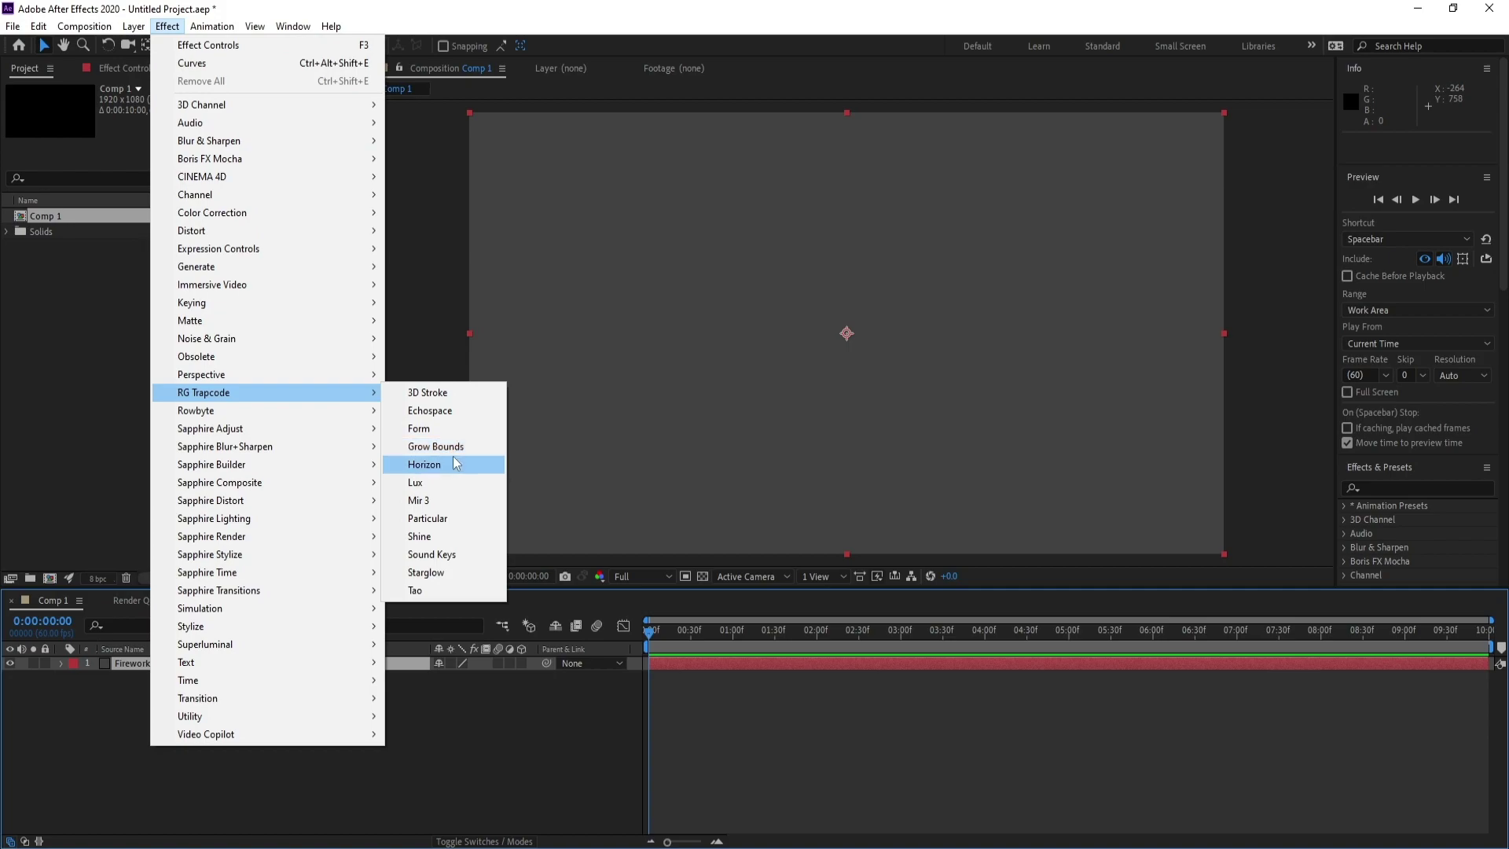
pyautogui.click(464, 518)
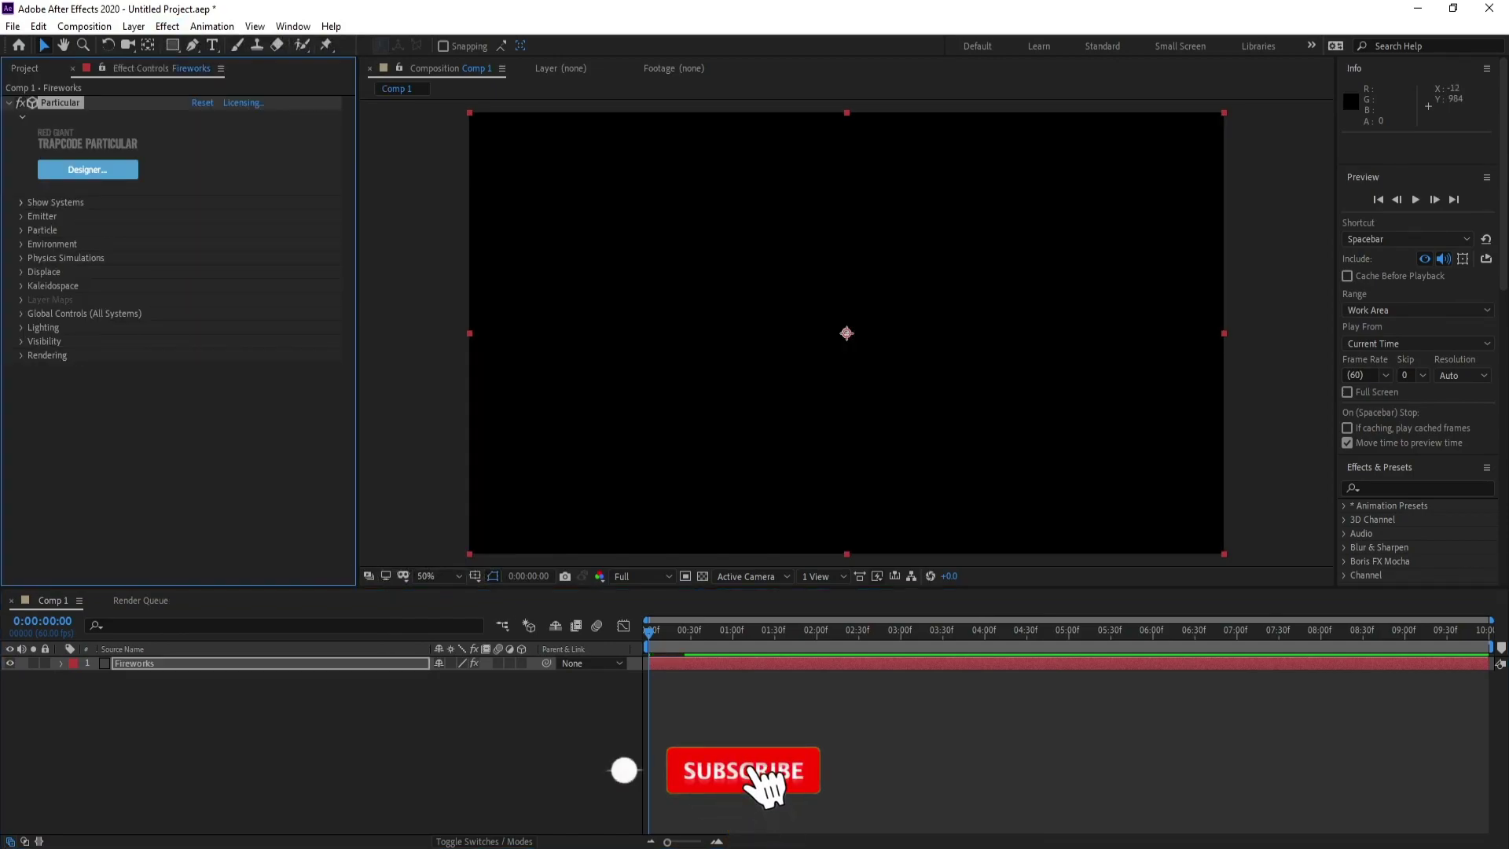
# - Move the current time to 0:00:03:18 and select the Fireworks layer
pyautogui.click(818, 631)
pyautogui.moveTo(818, 630); pyautogui.dragTo(926, 630)
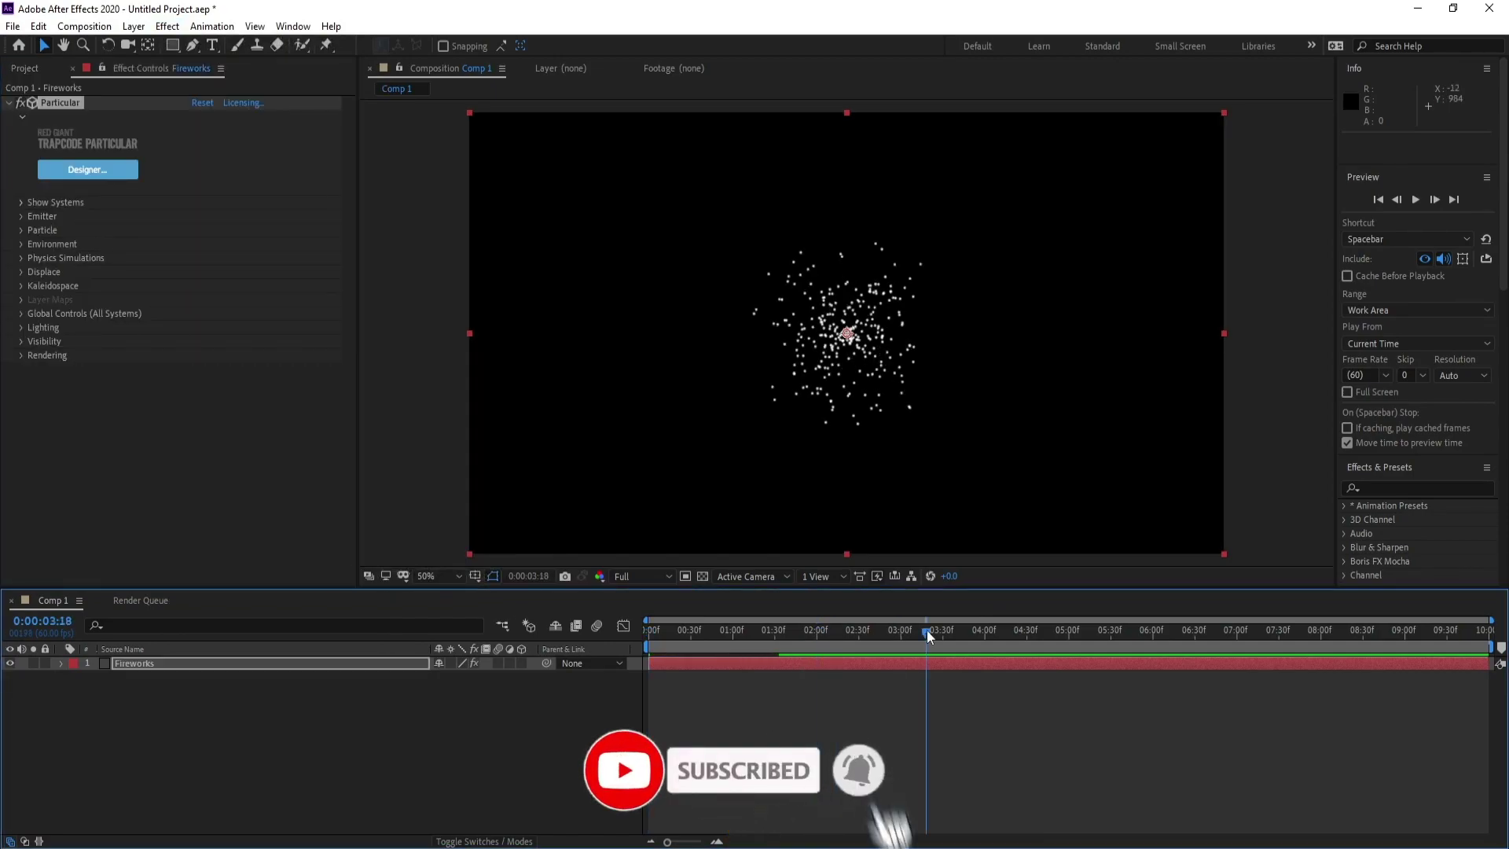
pyautogui.click(173, 652)
pyautogui.click(172, 664)
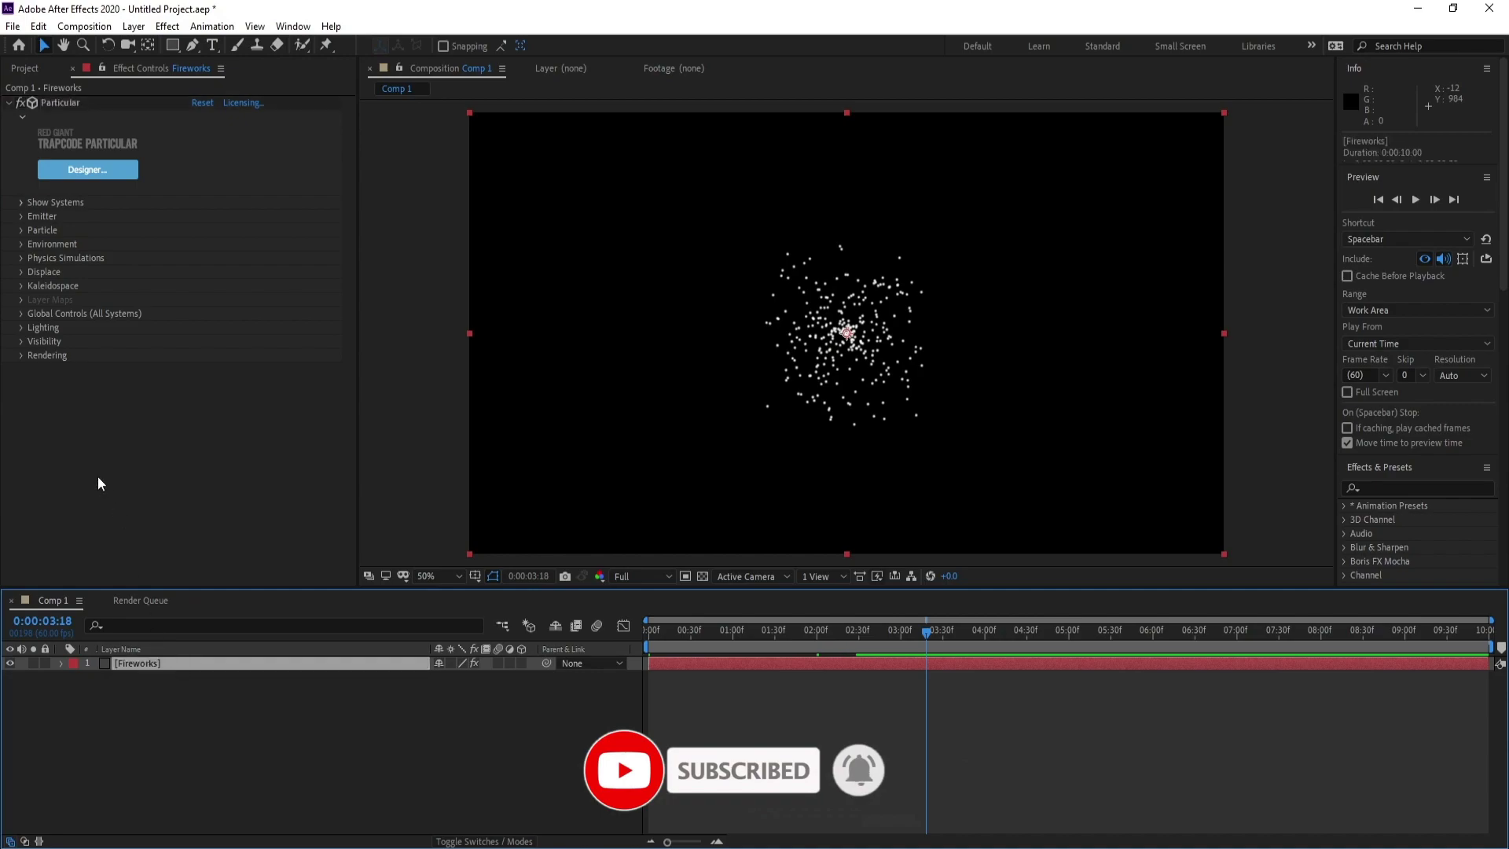
# - In Particular Designer, apply the Fireworks category's Fireworks Show 16 preset to the layer
pyautogui.click(88, 170)
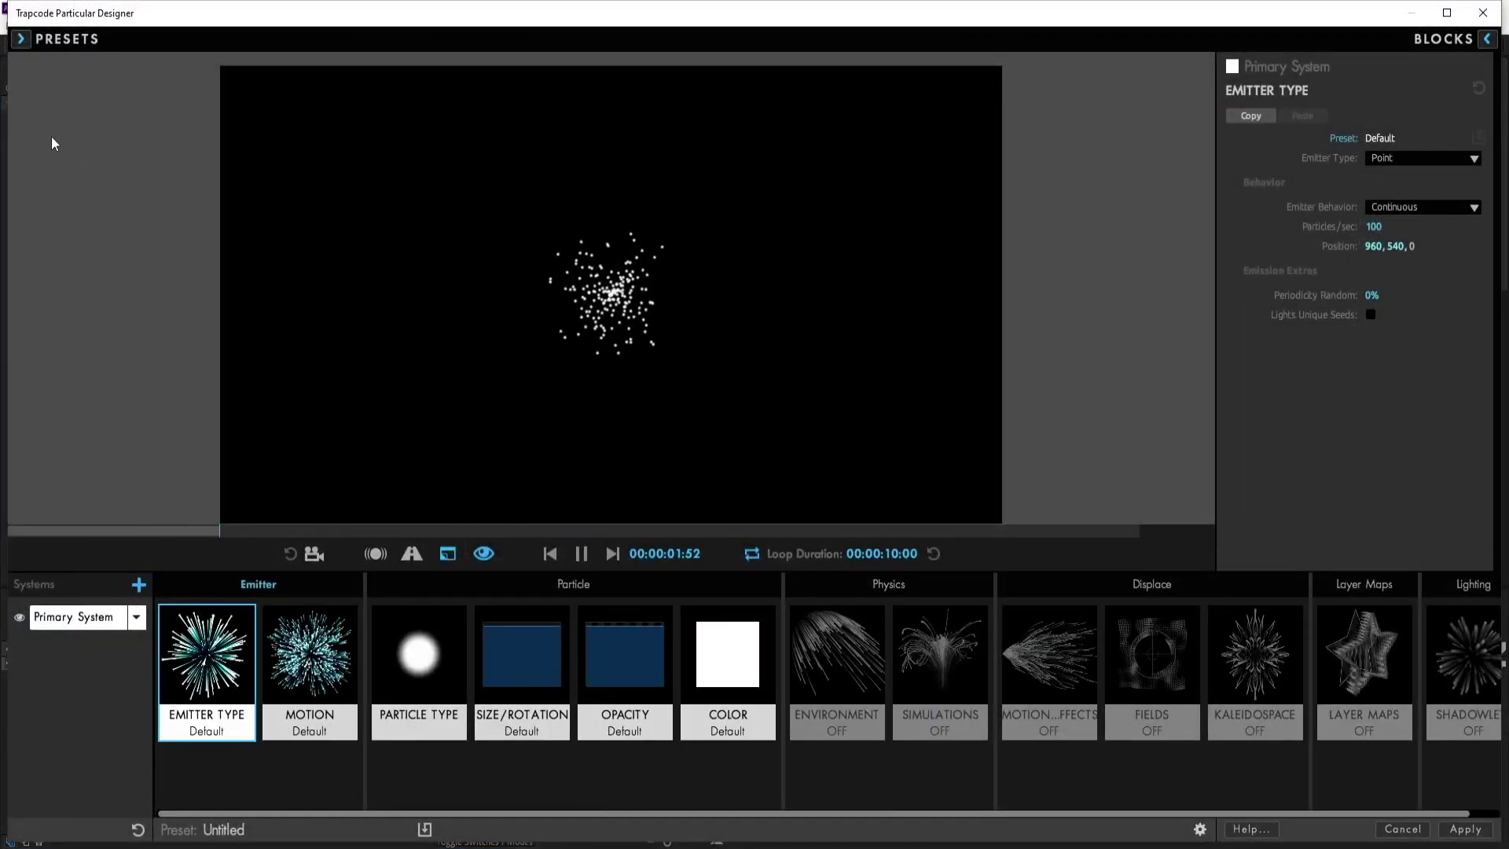
pyautogui.click(19, 41)
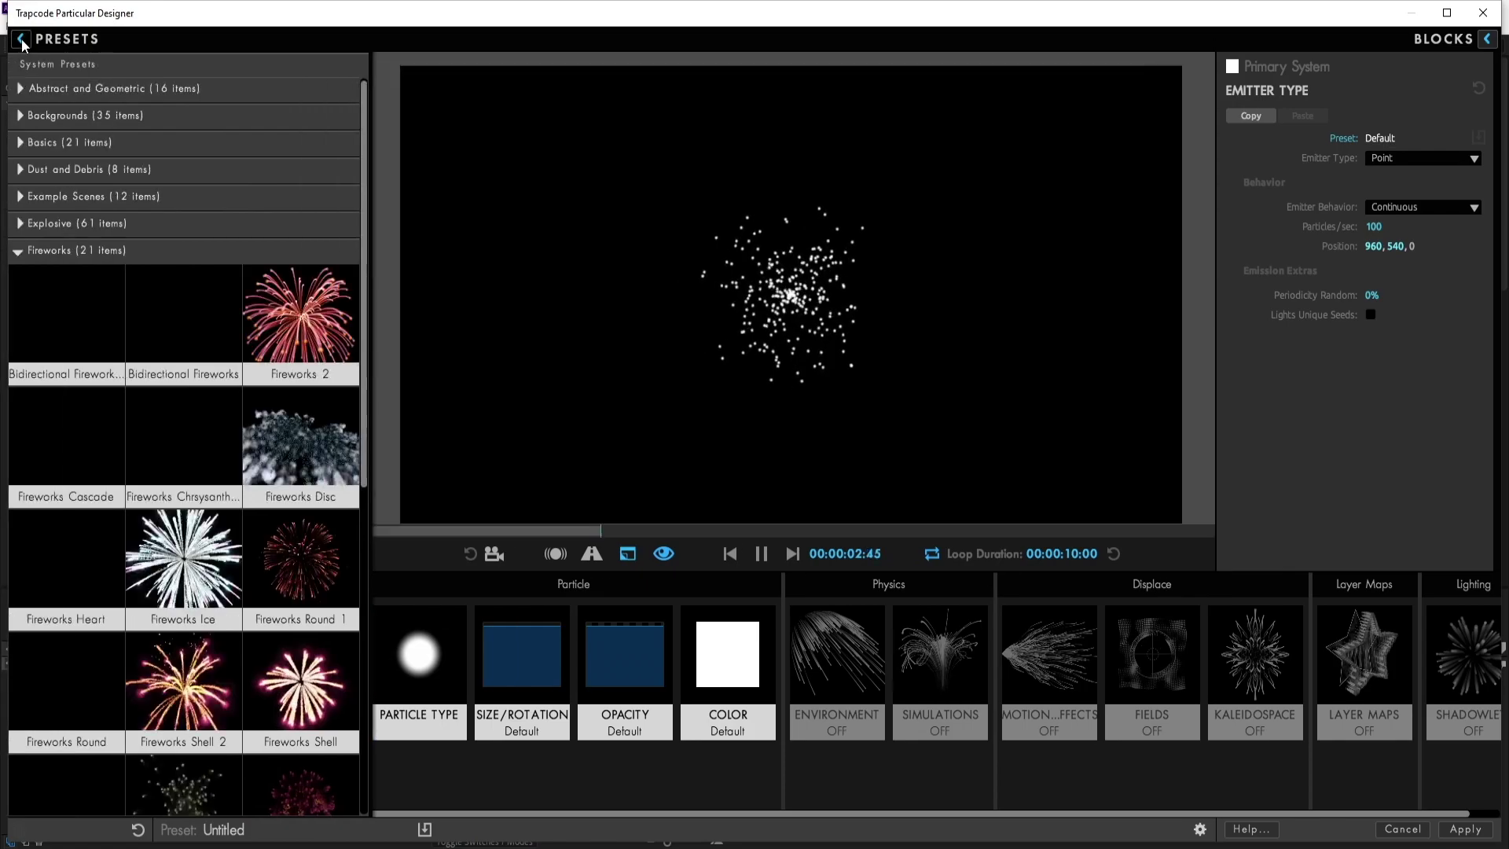
pyautogui.click(21, 250)
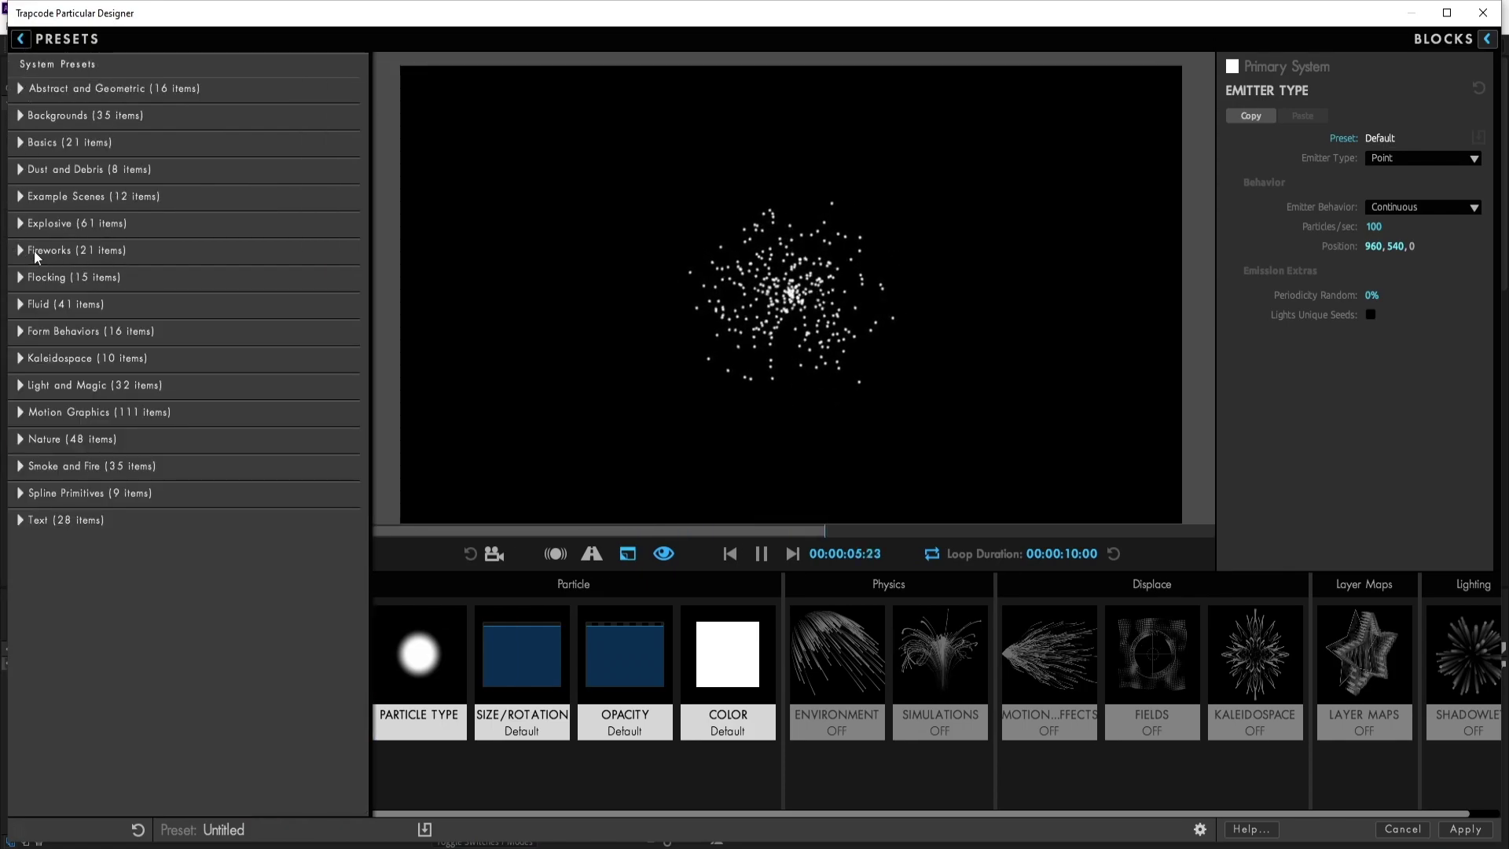
pyautogui.click(20, 250)
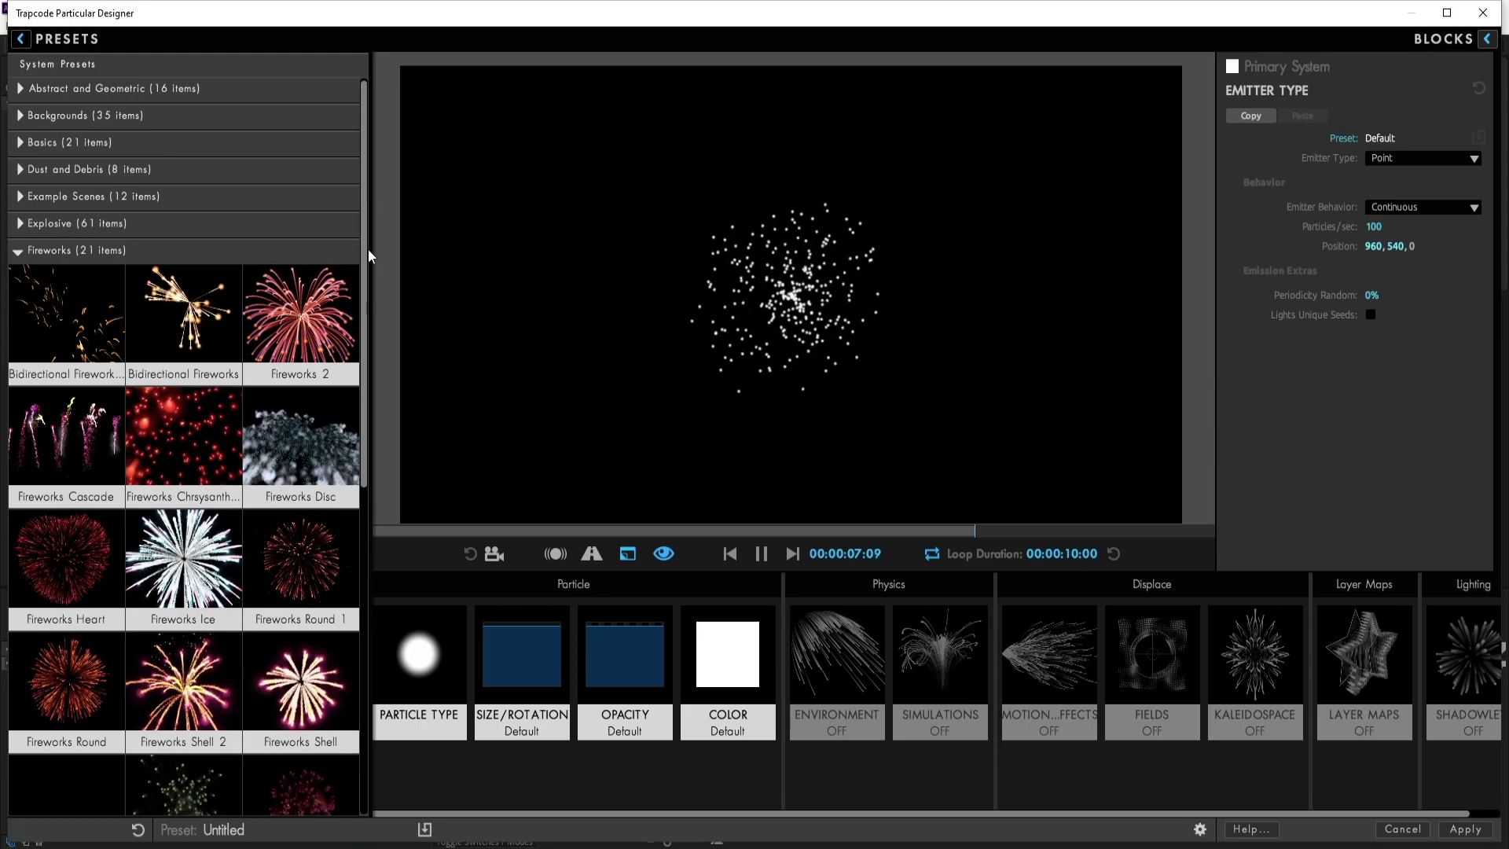
pyautogui.scroll(-1, 366, 267)
pyautogui.scroll(-5, 366, 268)
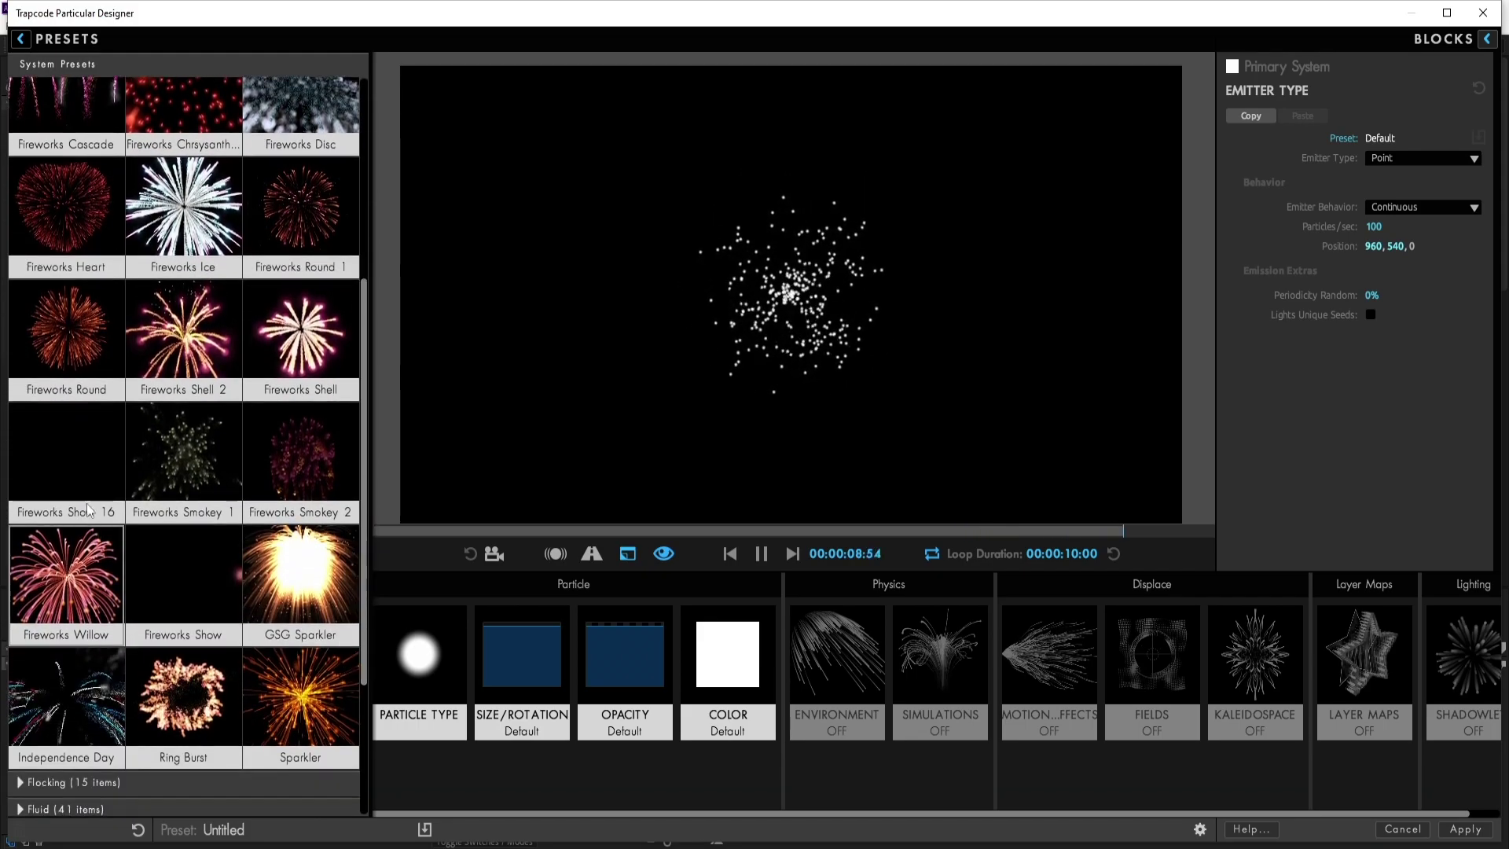
pyautogui.click(55, 476)
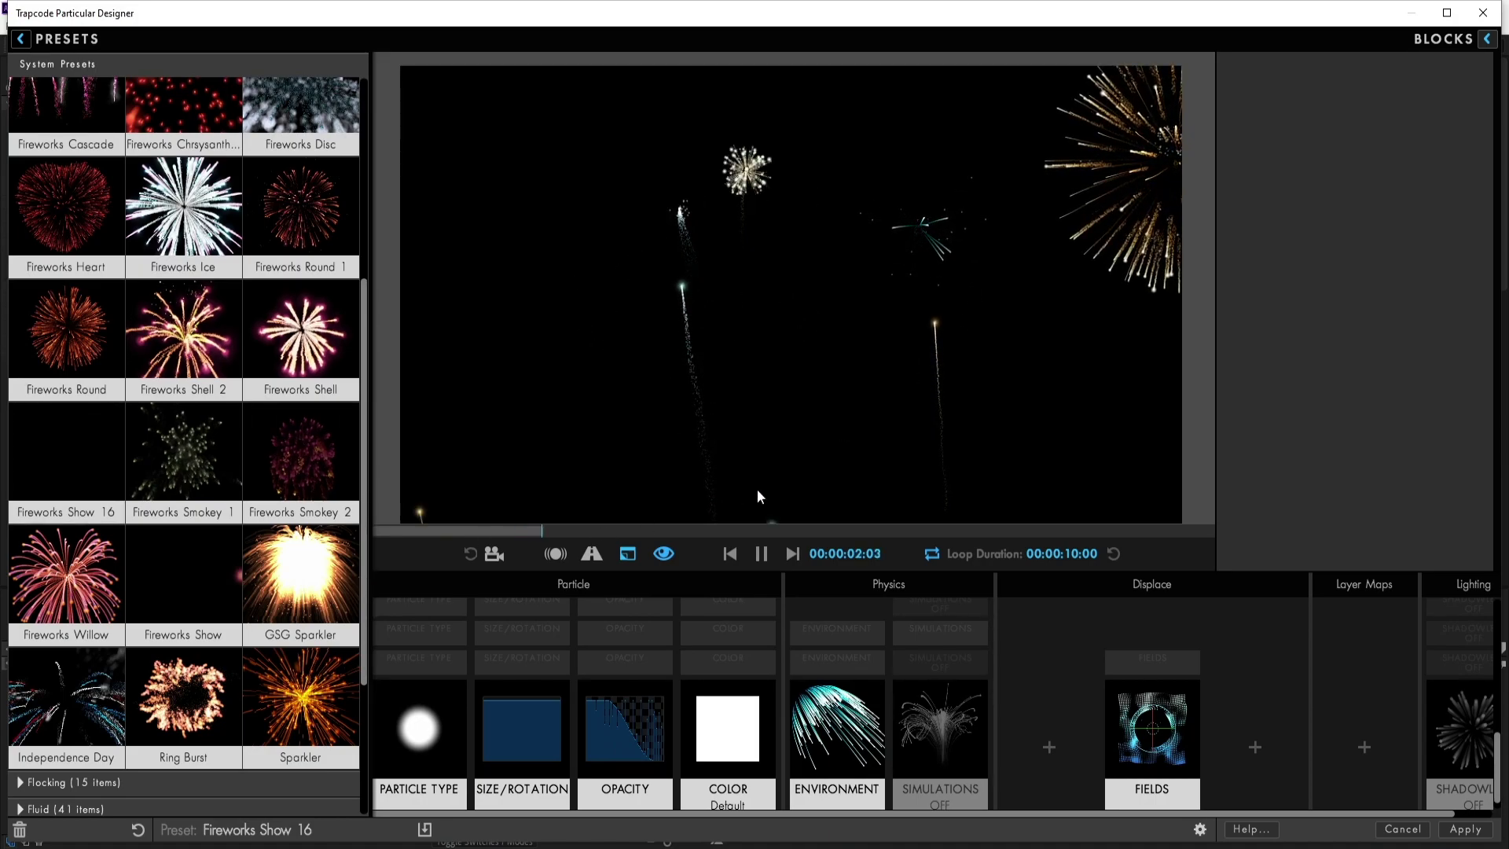
pyautogui.click(1492, 835)
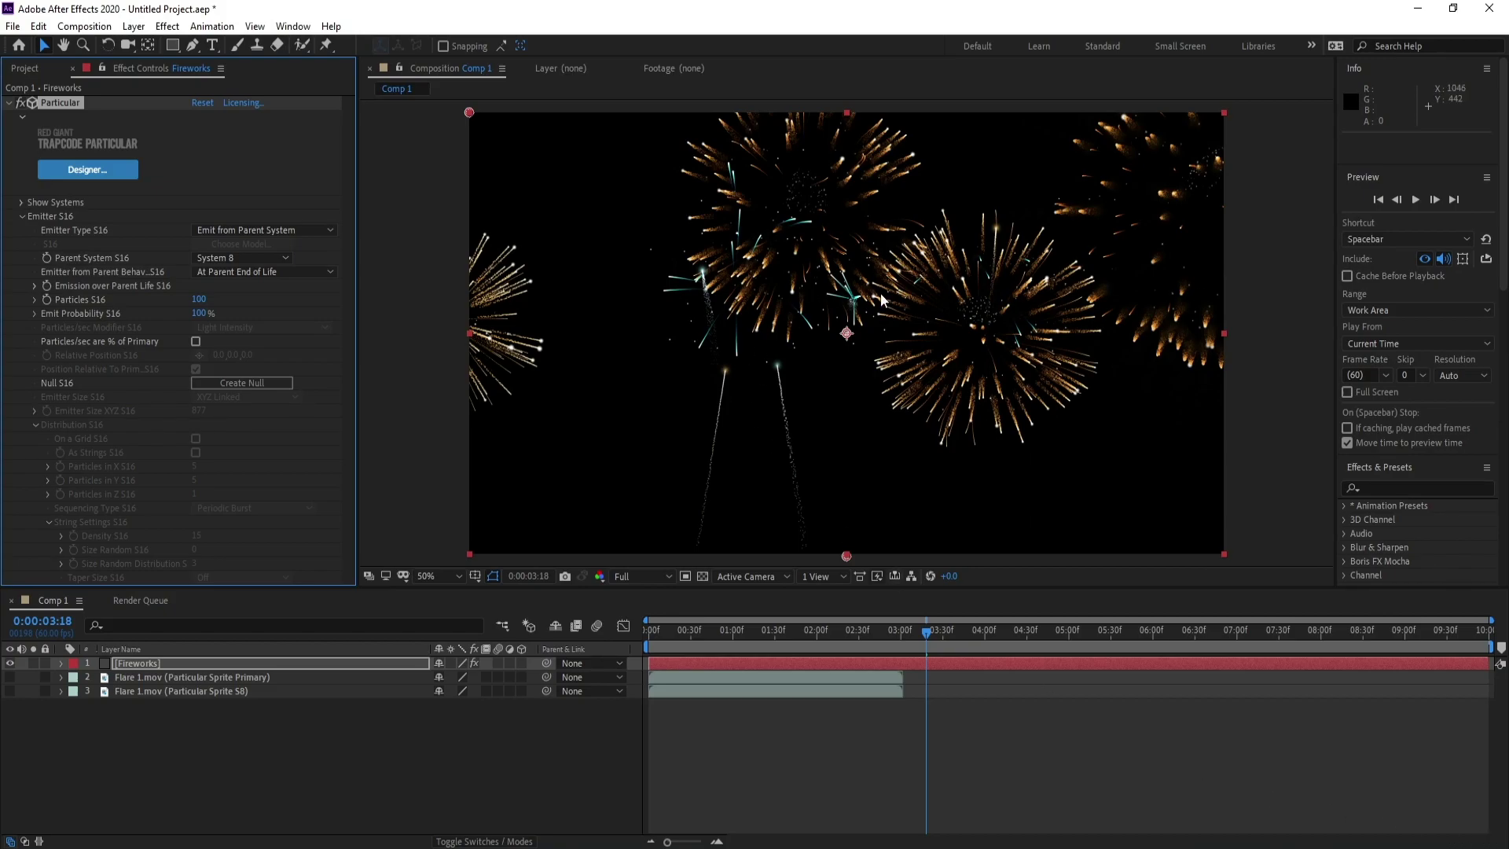
pyautogui.click(480, 729)
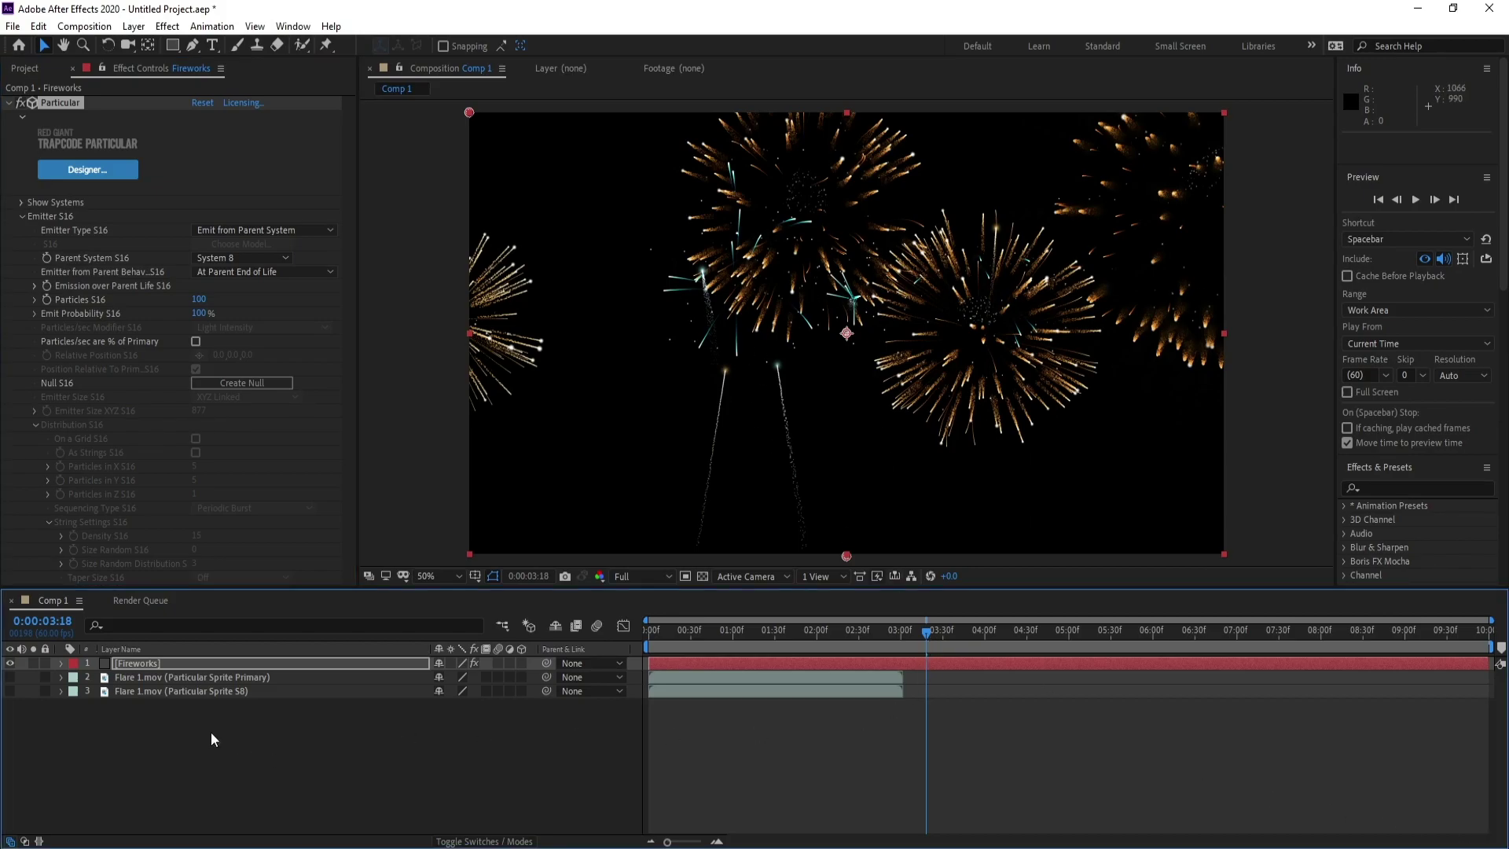
# - Create a solid named BG and move it to the bottom of the layer stack
pyautogui.click(133, 26)
pyautogui.moveTo(157, 45)
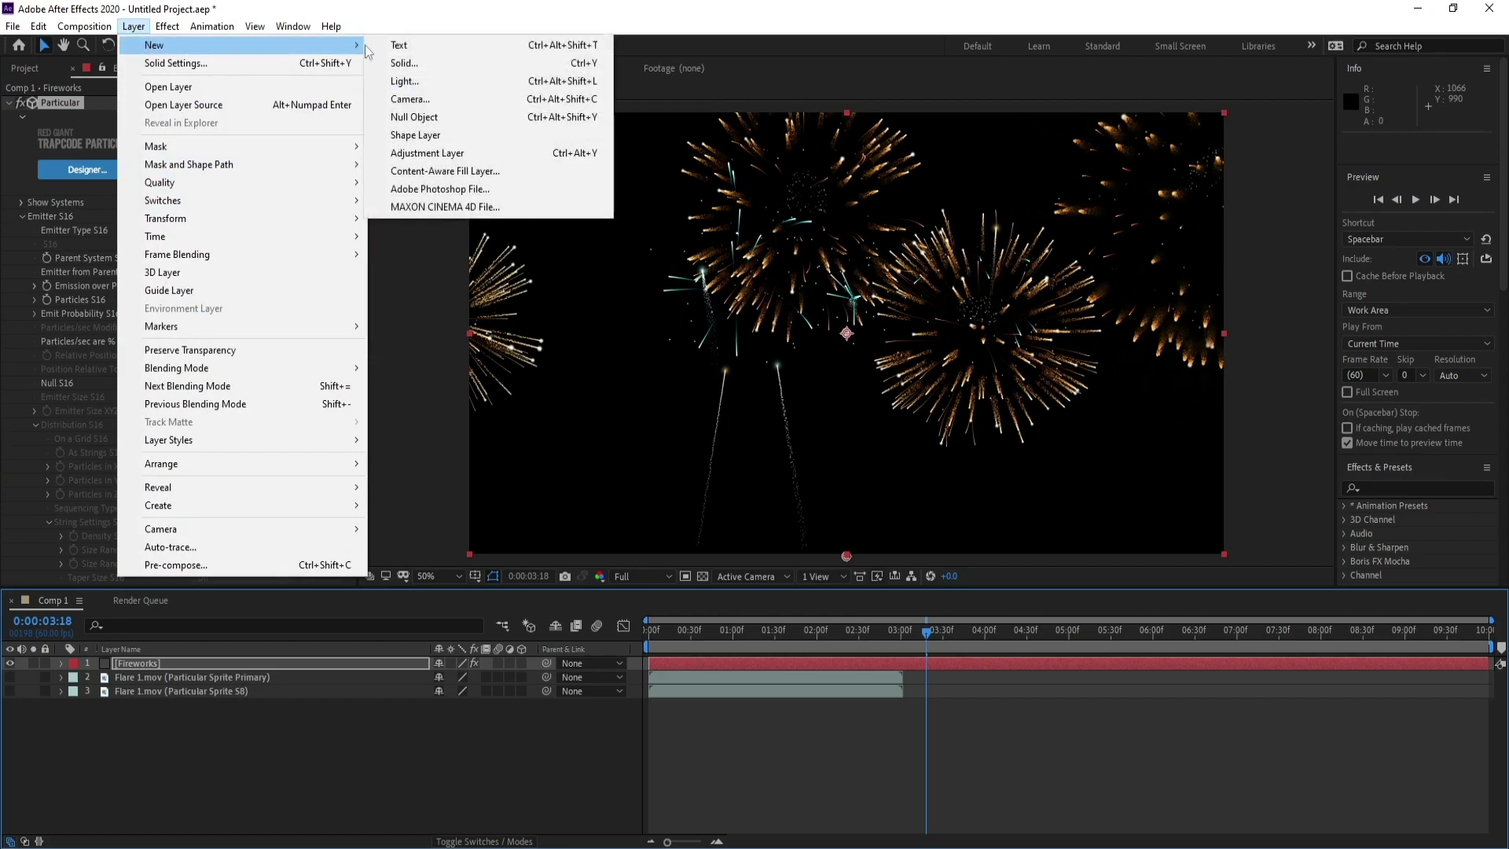
pyautogui.click(398, 63)
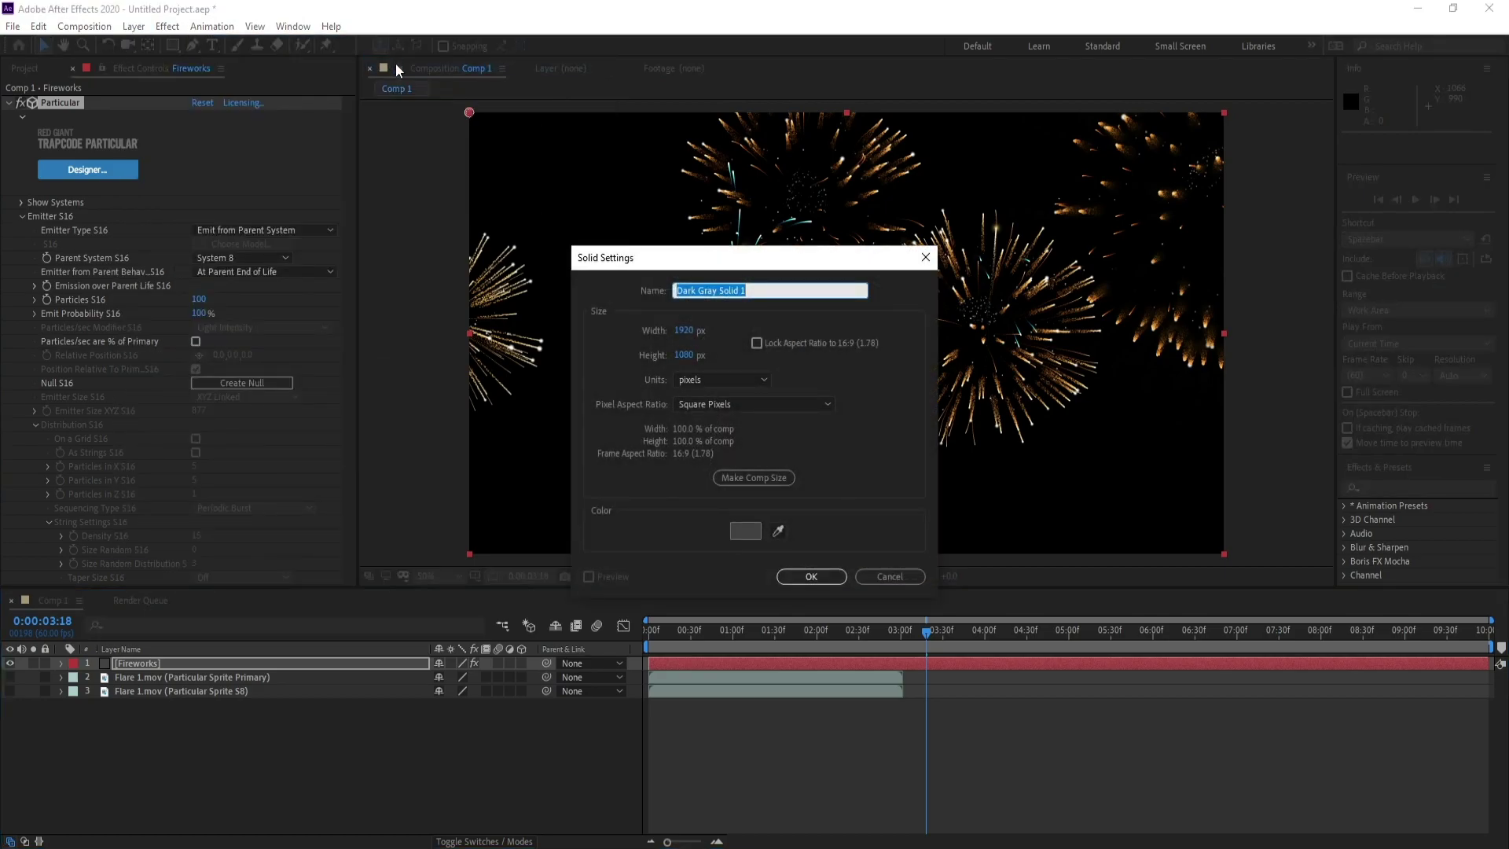
pyautogui.write('BG')
pyautogui.press('Return')
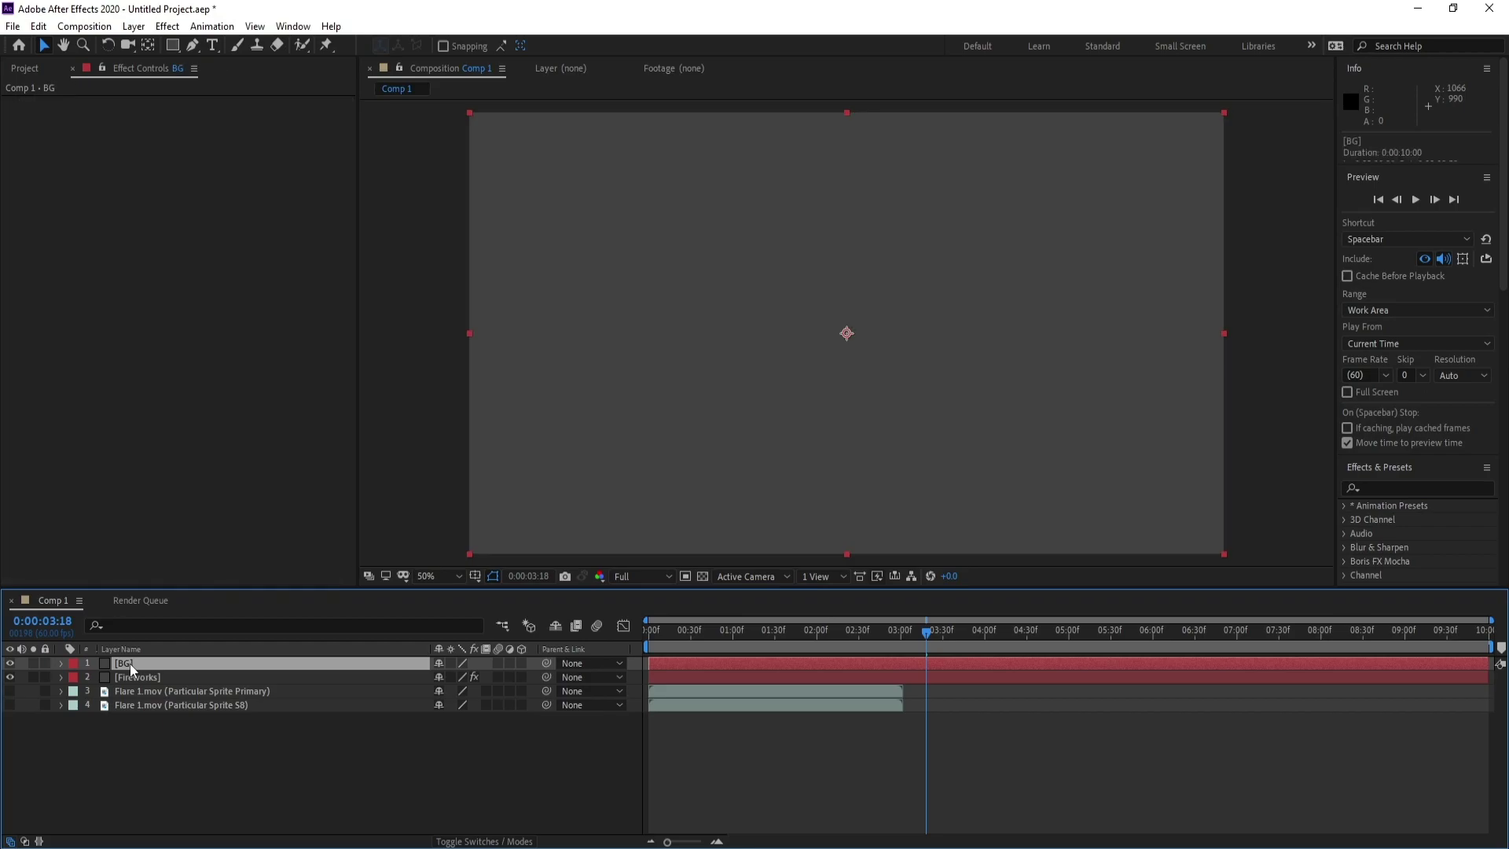
pyautogui.moveTo(130, 664); pyautogui.dragTo(131, 713)
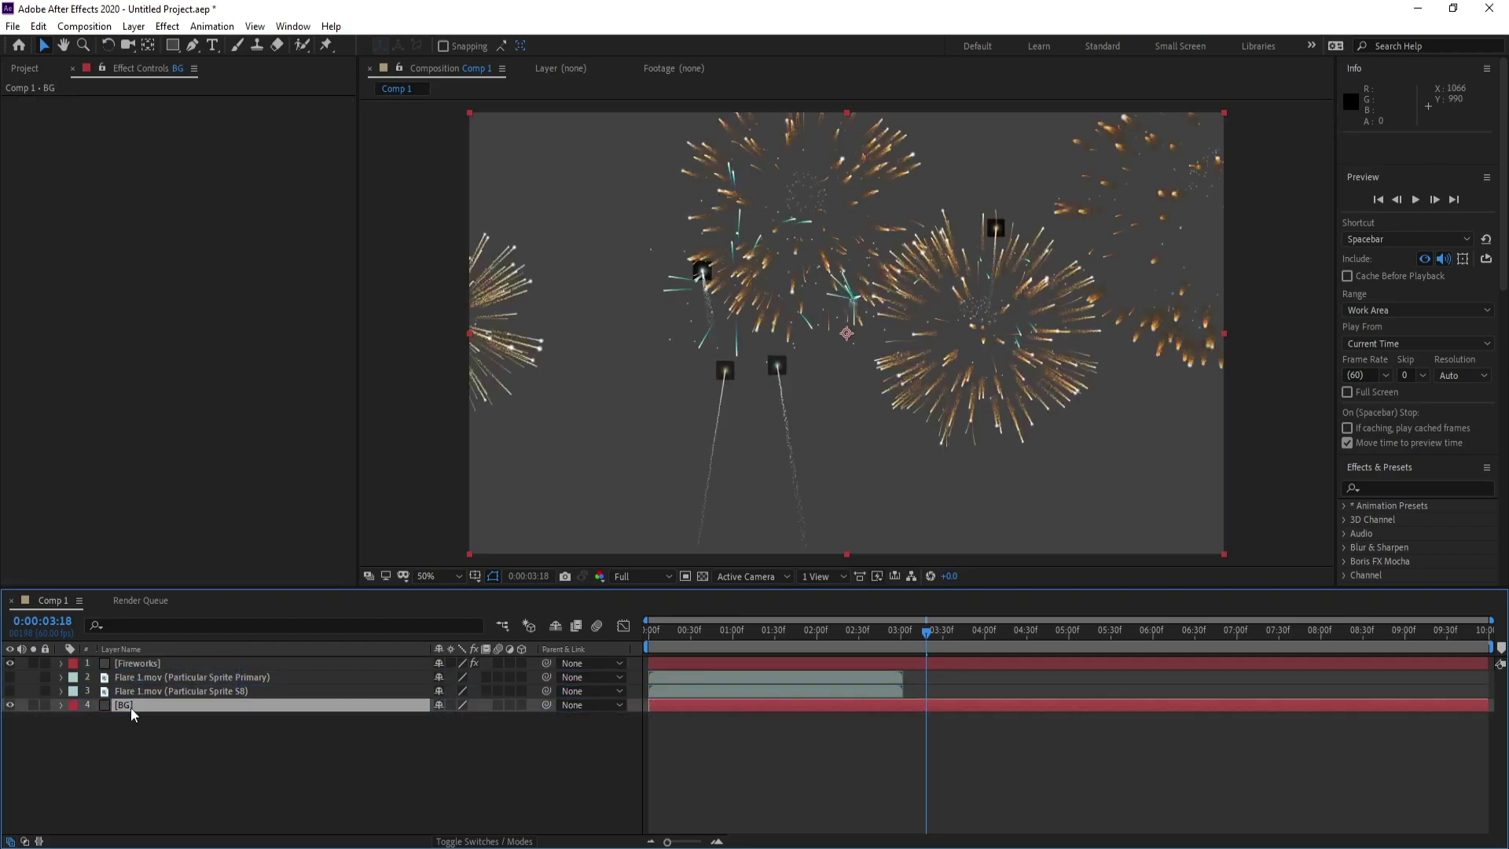
# - Apply Gradient Ramp to BG and set its End Color to dark navy blue
pyautogui.click(1384, 487)
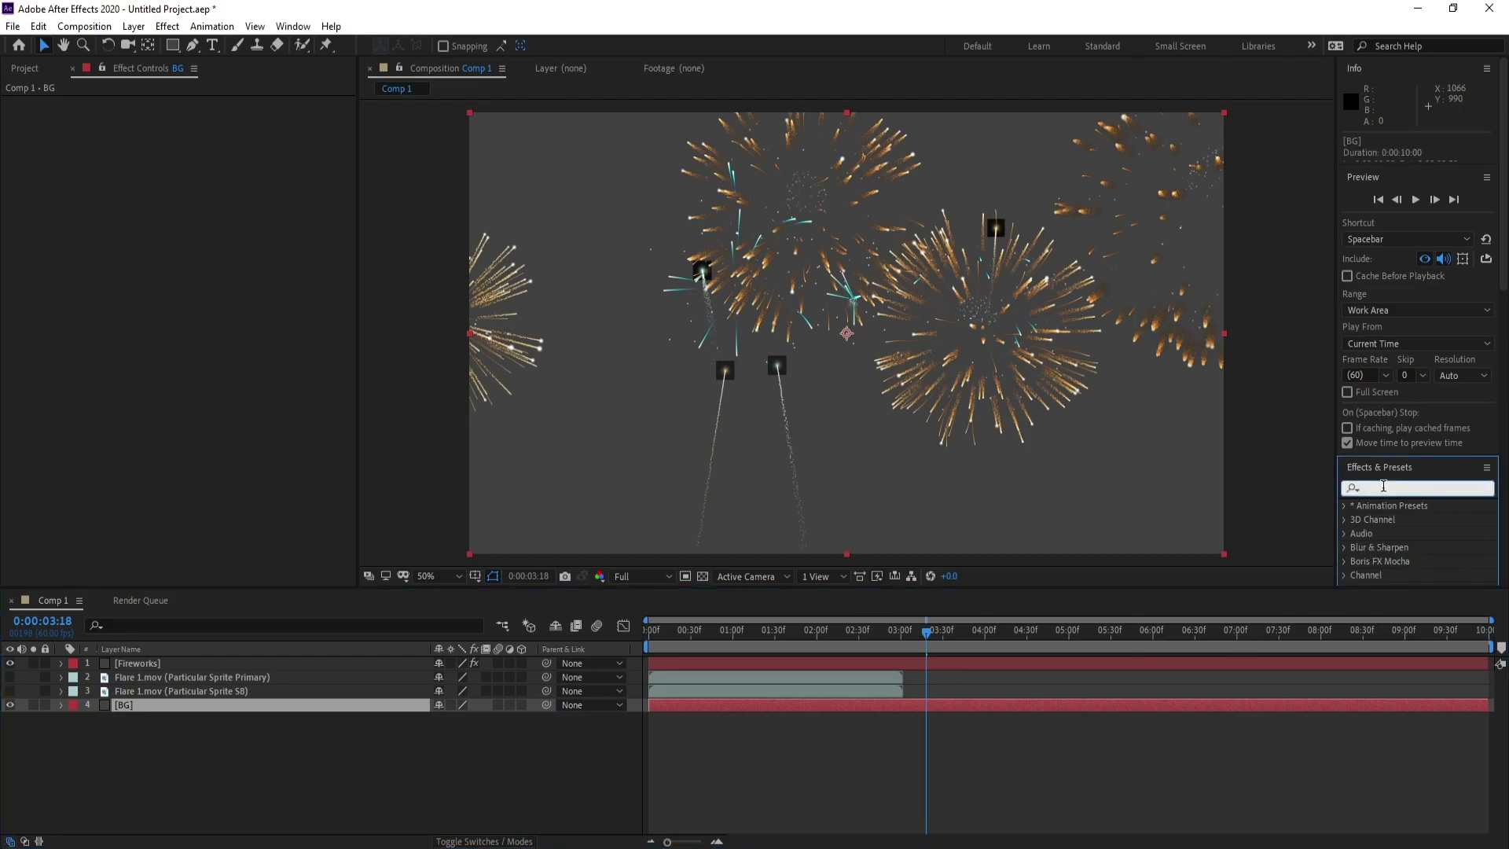
pyautogui.write('ramp')
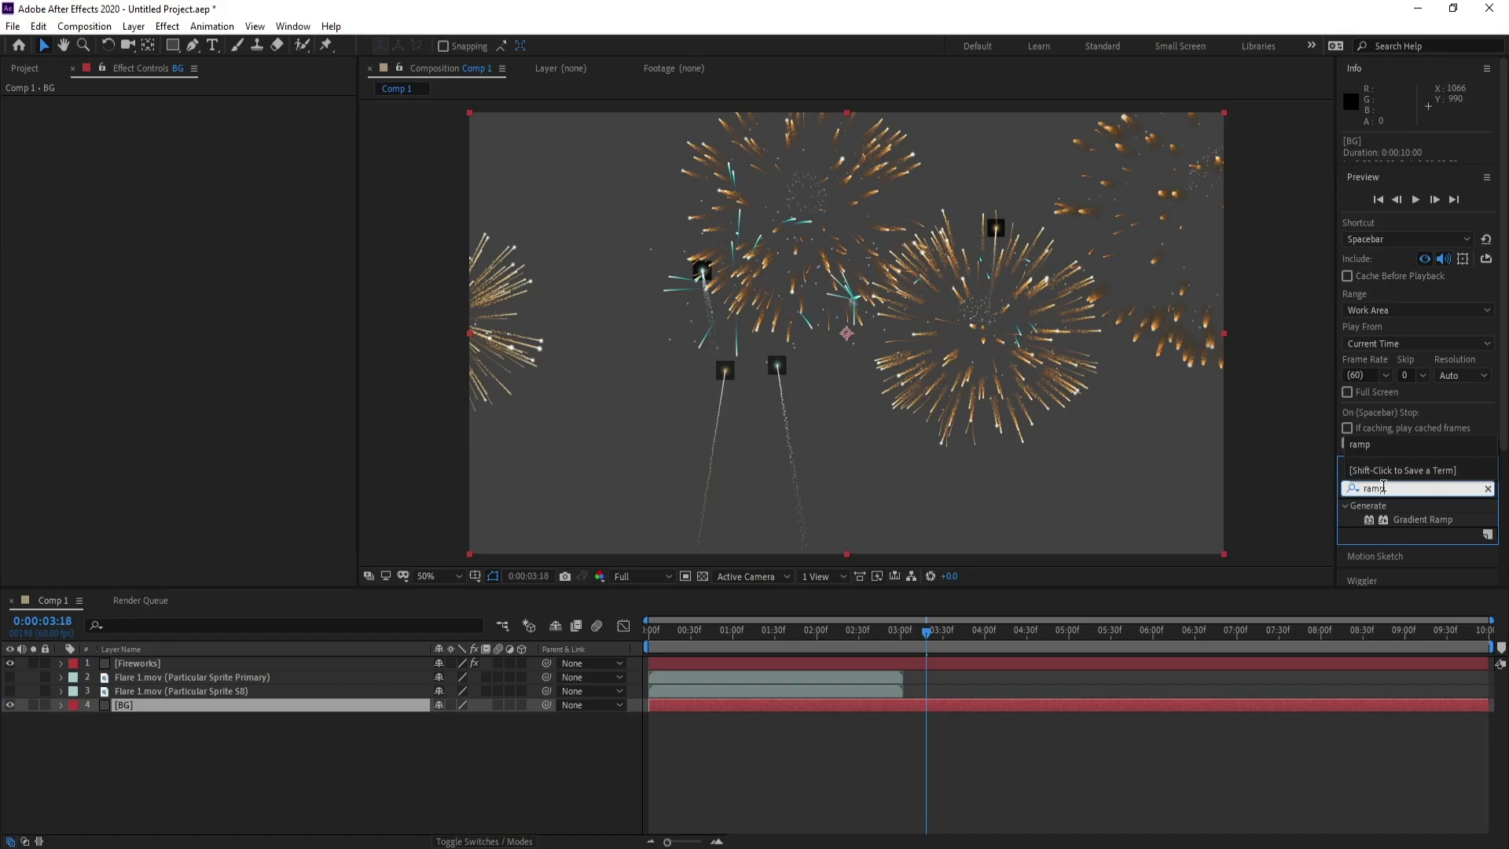
pyautogui.moveTo(1450, 525); pyautogui.dragTo(172, 711)
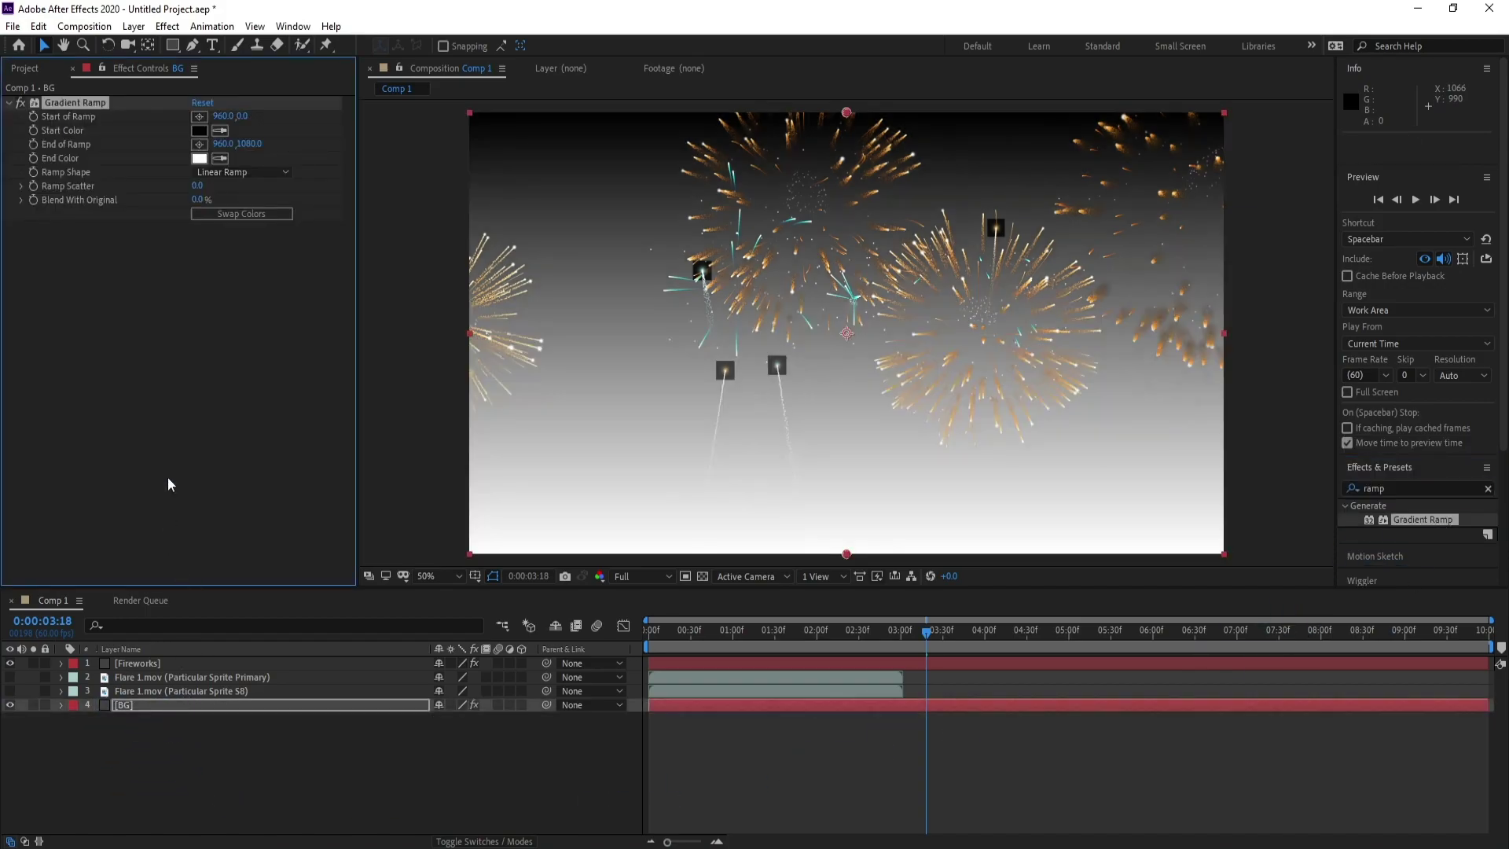
pyautogui.click(199, 160)
pyautogui.click(281, 331)
pyautogui.moveTo(252, 394); pyautogui.dragTo(262, 446)
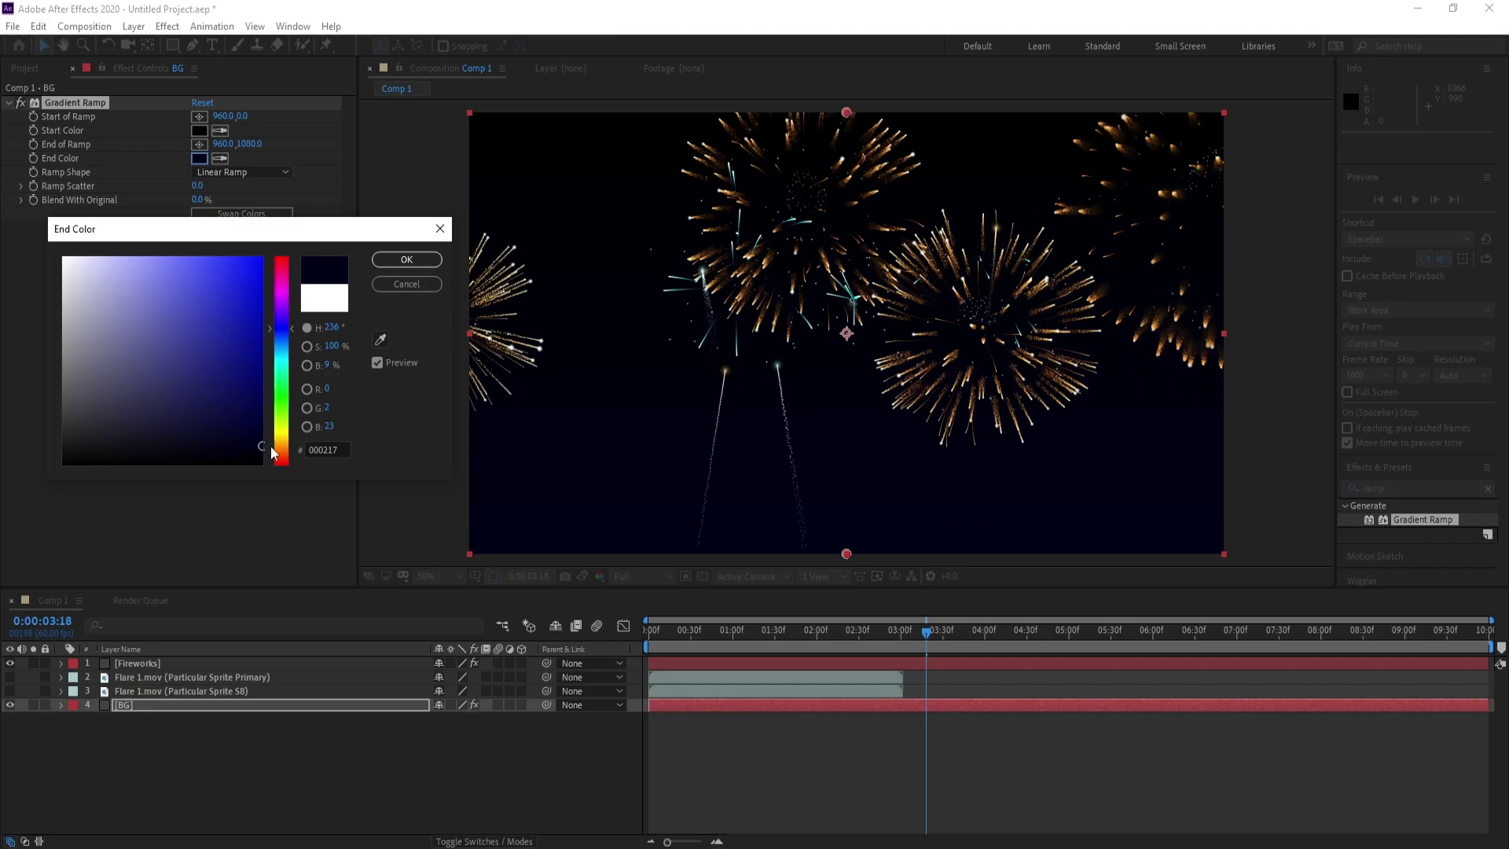
pyautogui.click(383, 261)
# - Set the Gradient Ramp Start Color to a deep navy blue as well
pyautogui.click(199, 131)
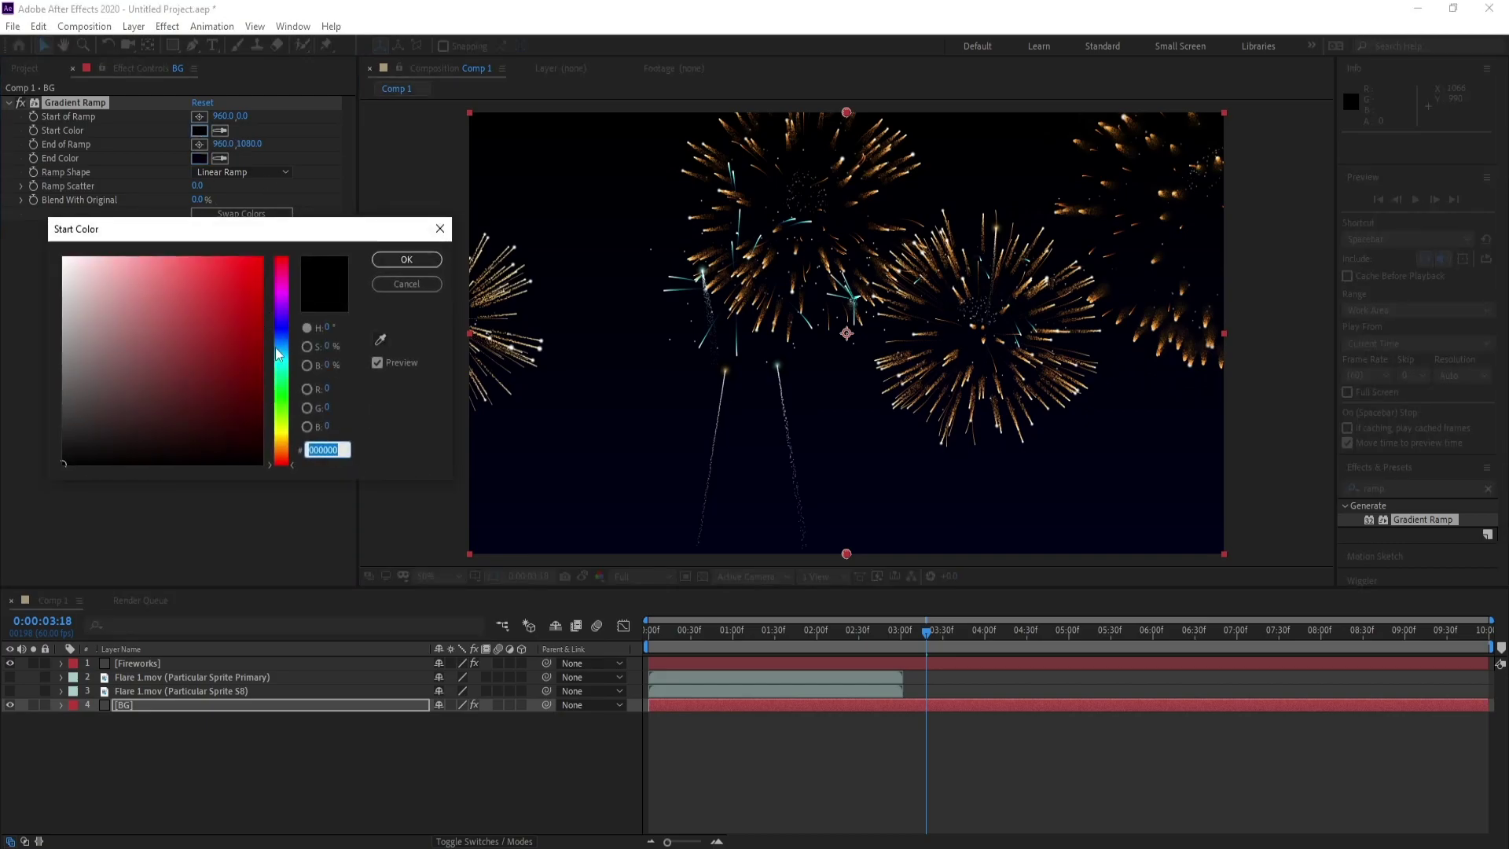
pyautogui.click(281, 335)
pyautogui.moveTo(263, 378); pyautogui.dragTo(269, 444)
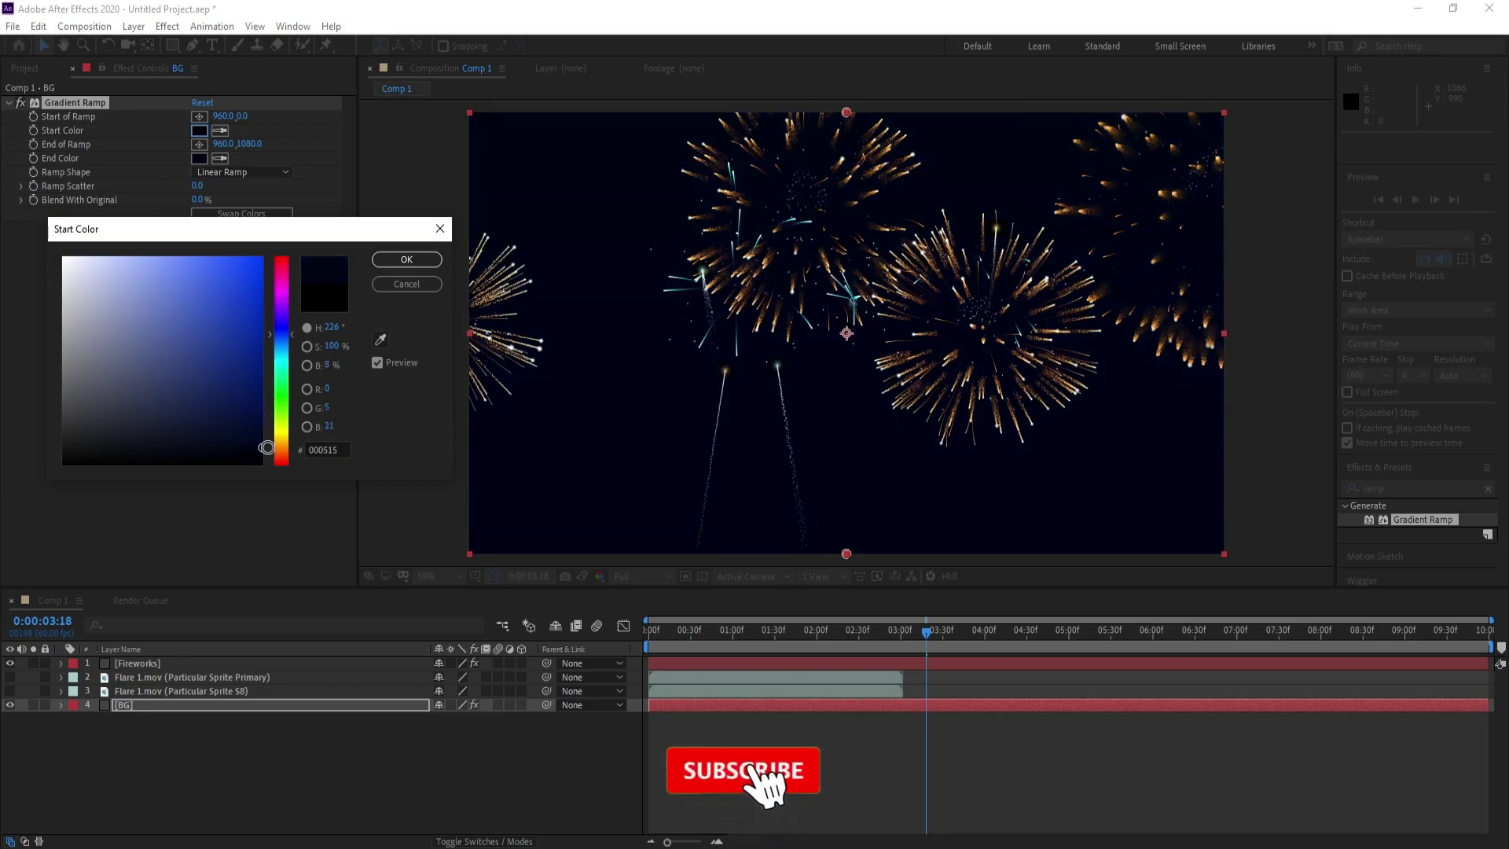
pyautogui.click(407, 260)
pyautogui.click(385, 784)
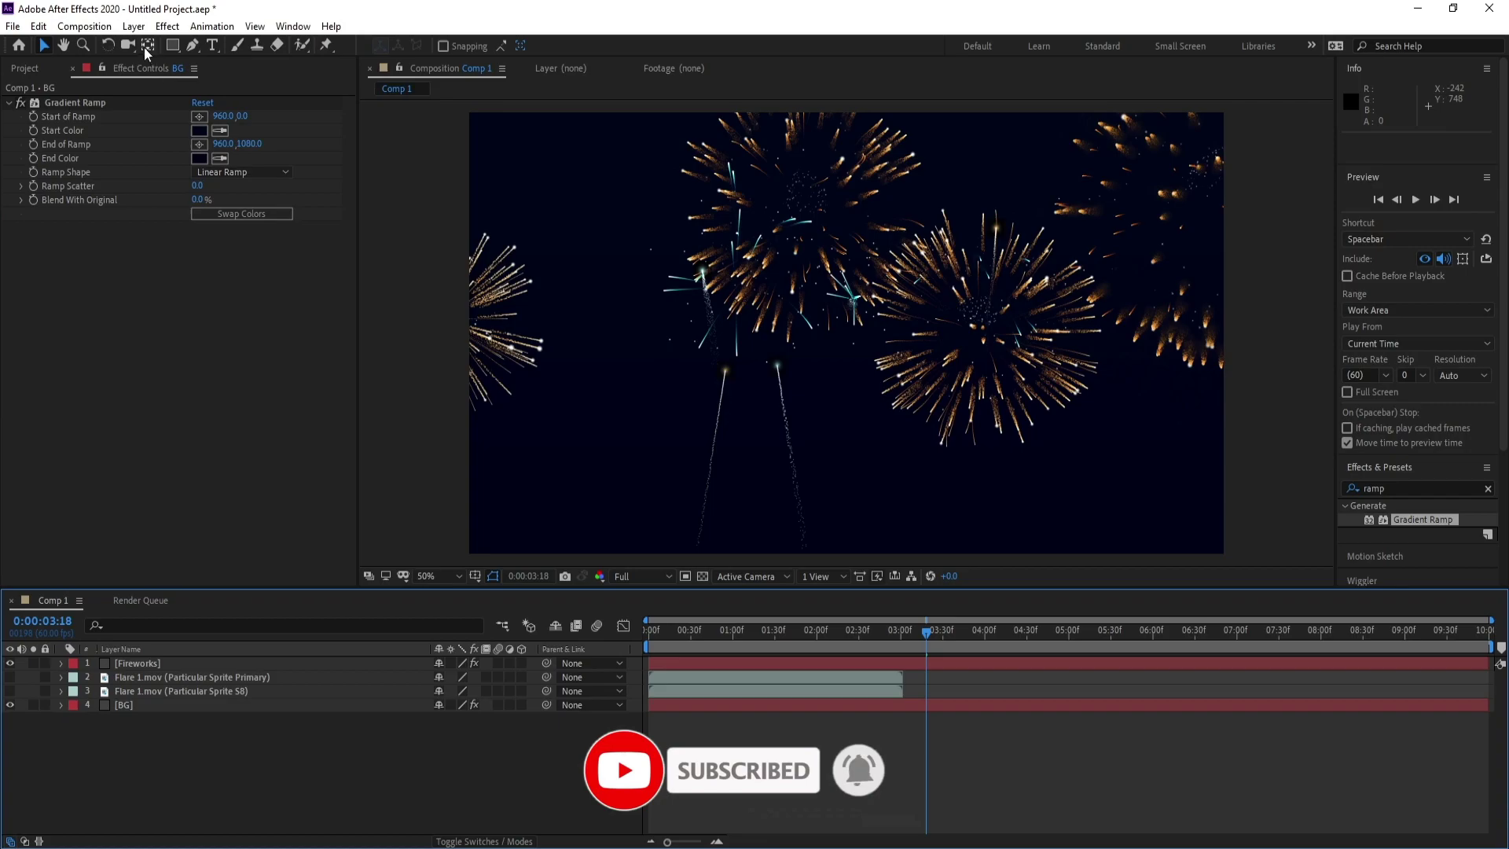
# - Add a new solid layer named Dtars on top of the comp
pyautogui.click(133, 27)
pyautogui.moveTo(330, 44)
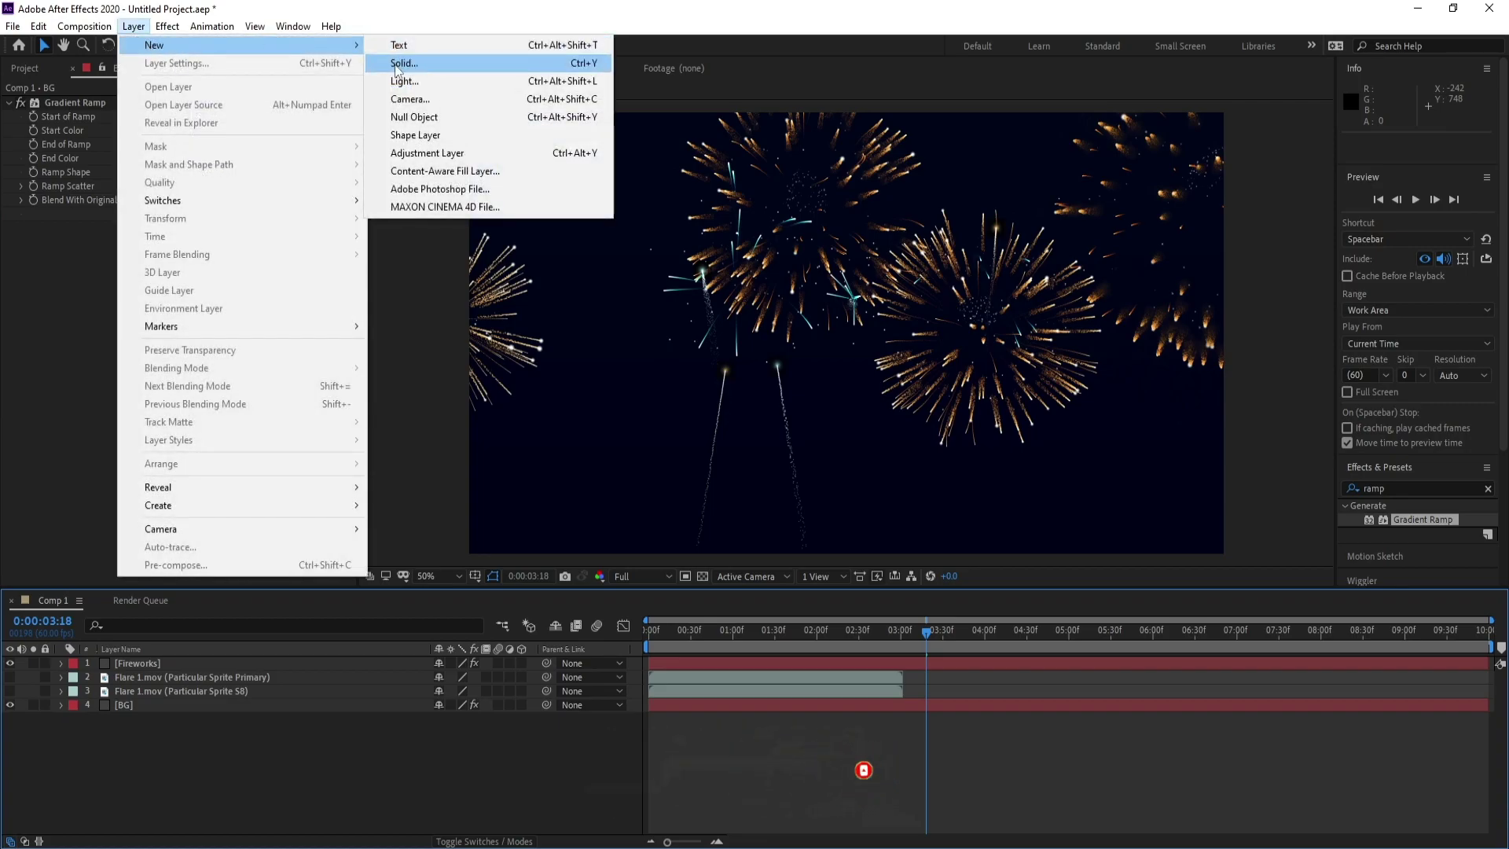
pyautogui.click(395, 62)
pyautogui.write('Dtars')
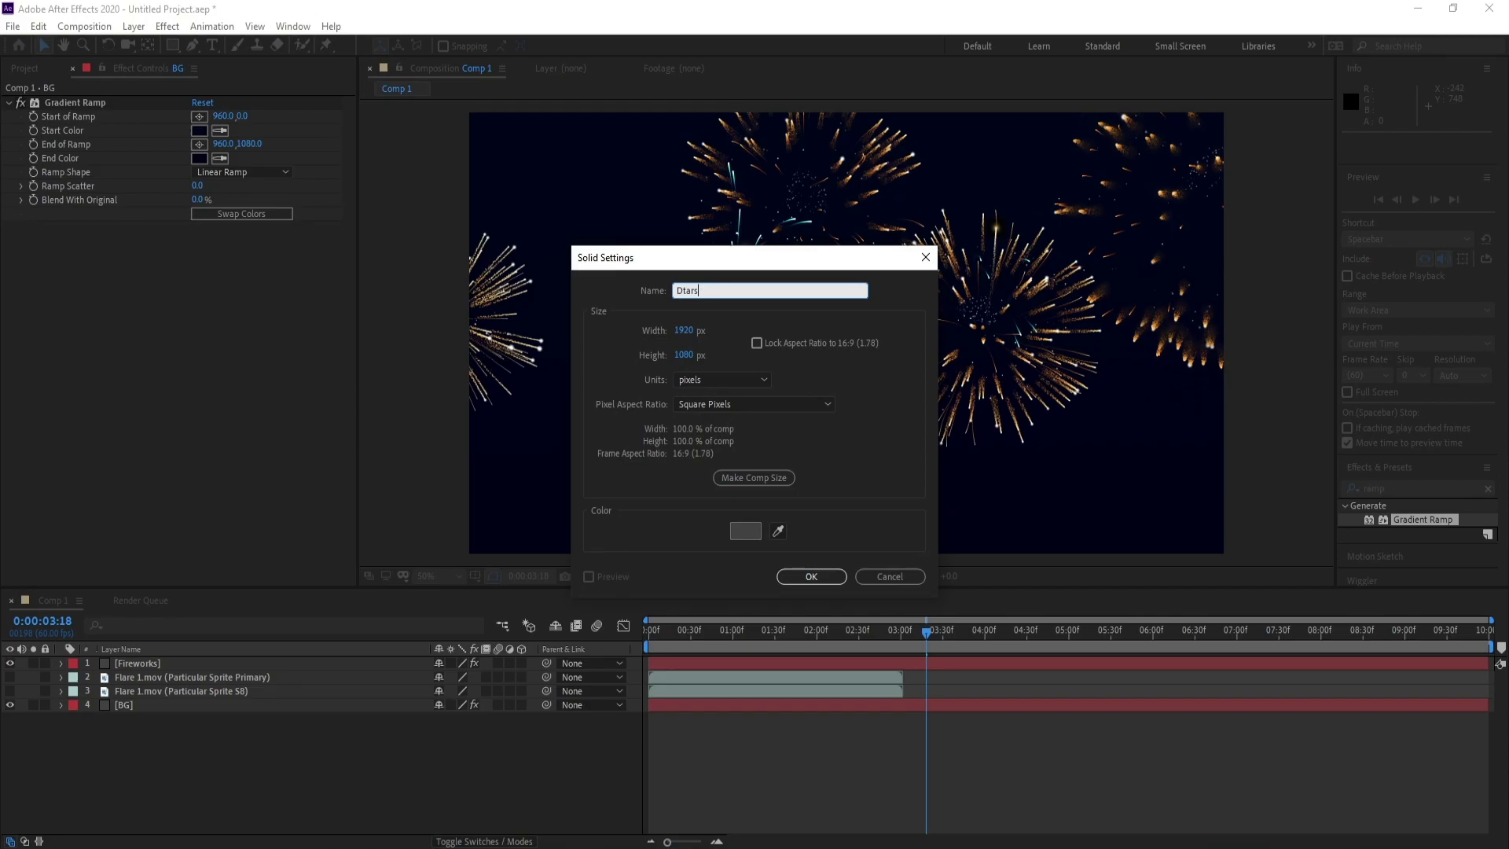
pyautogui.press('Return')
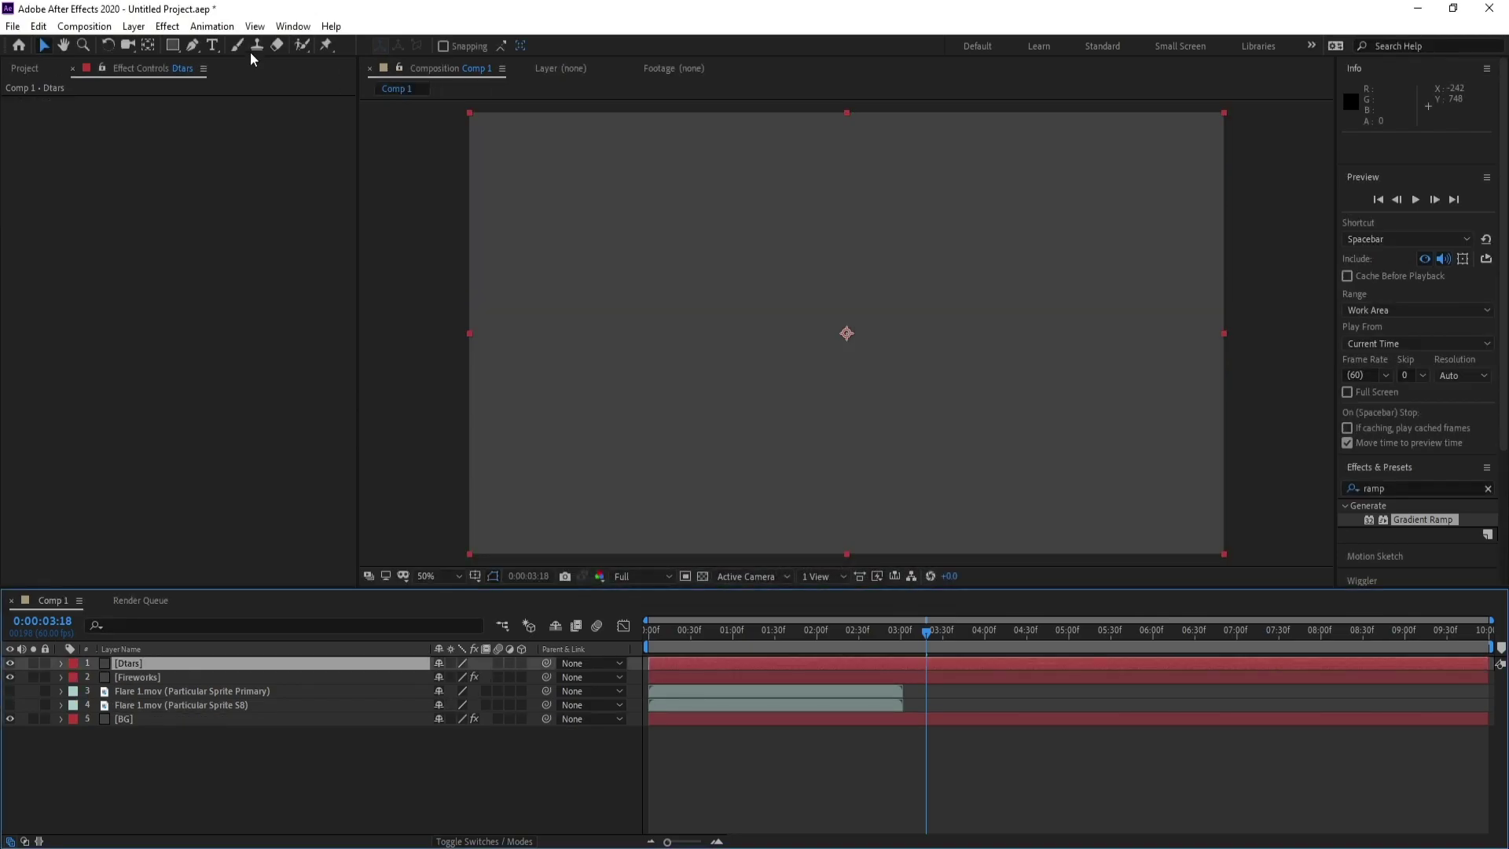
# - Apply Trapcode Particular to the Dtars layer
pyautogui.click(167, 26)
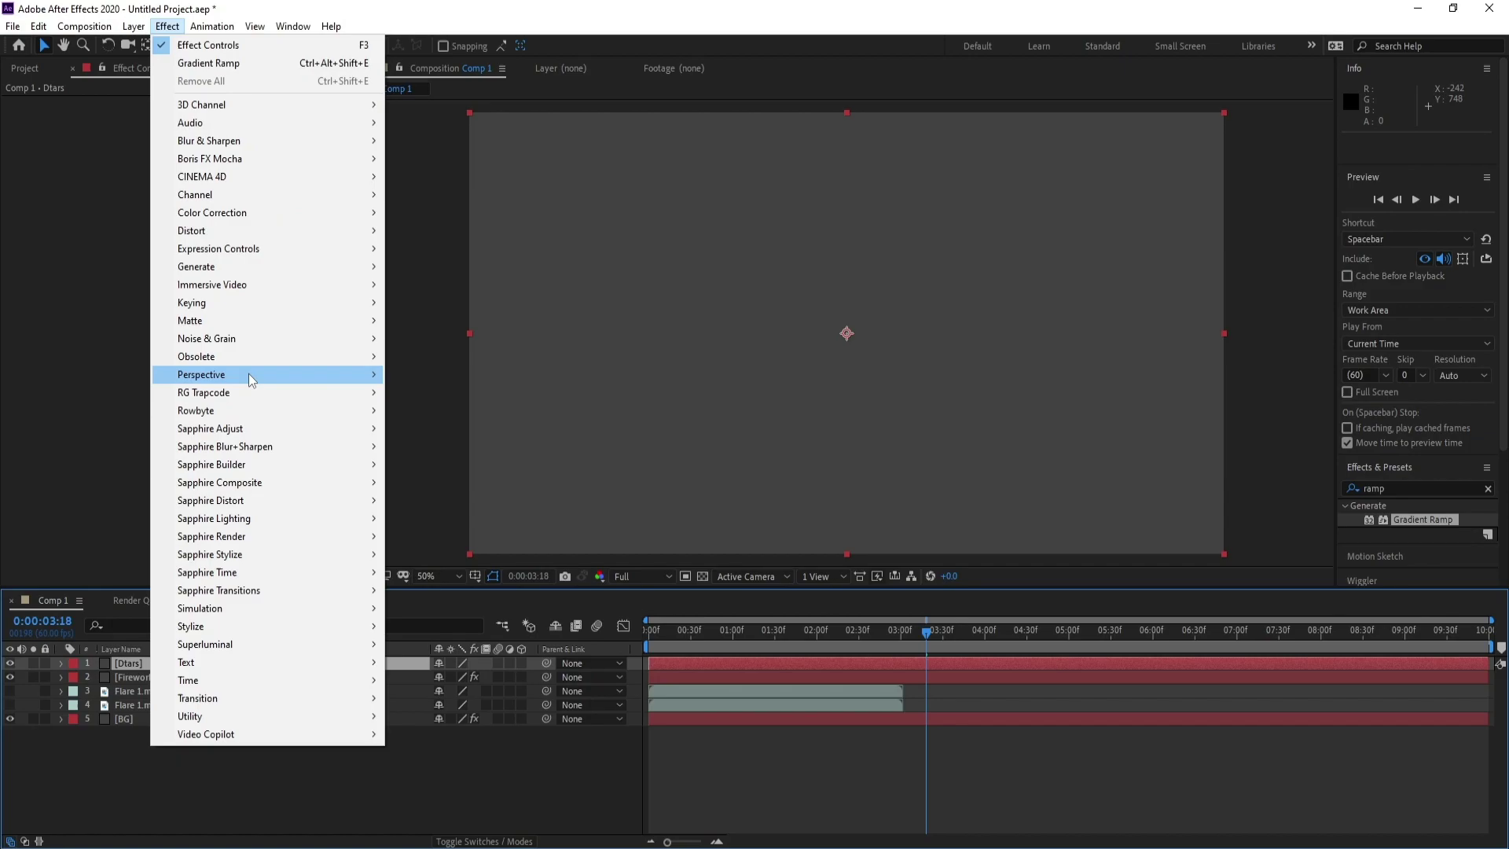
pyautogui.moveTo(257, 394)
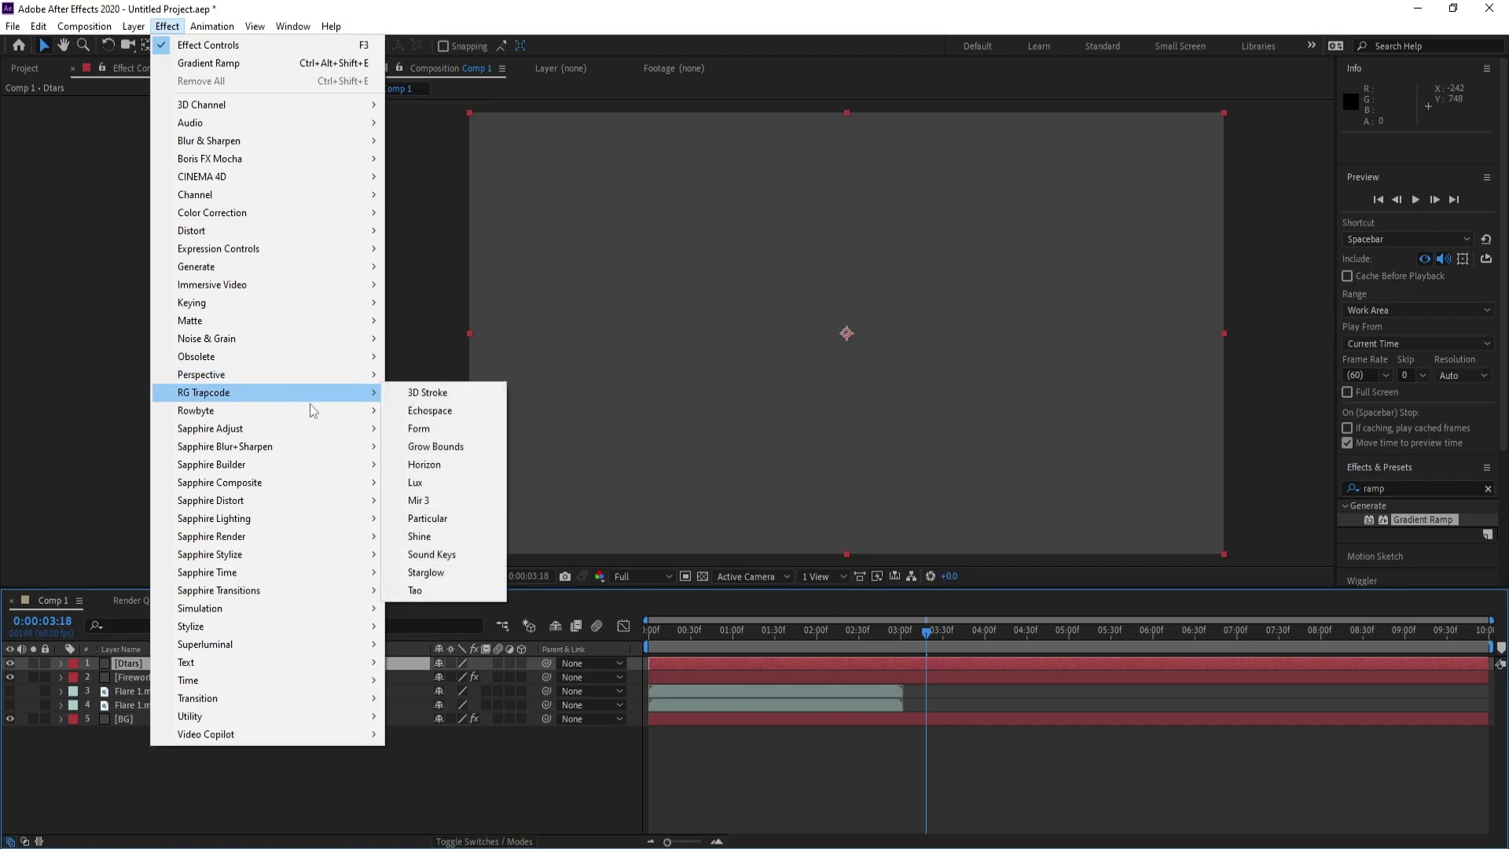
pyautogui.click(455, 518)
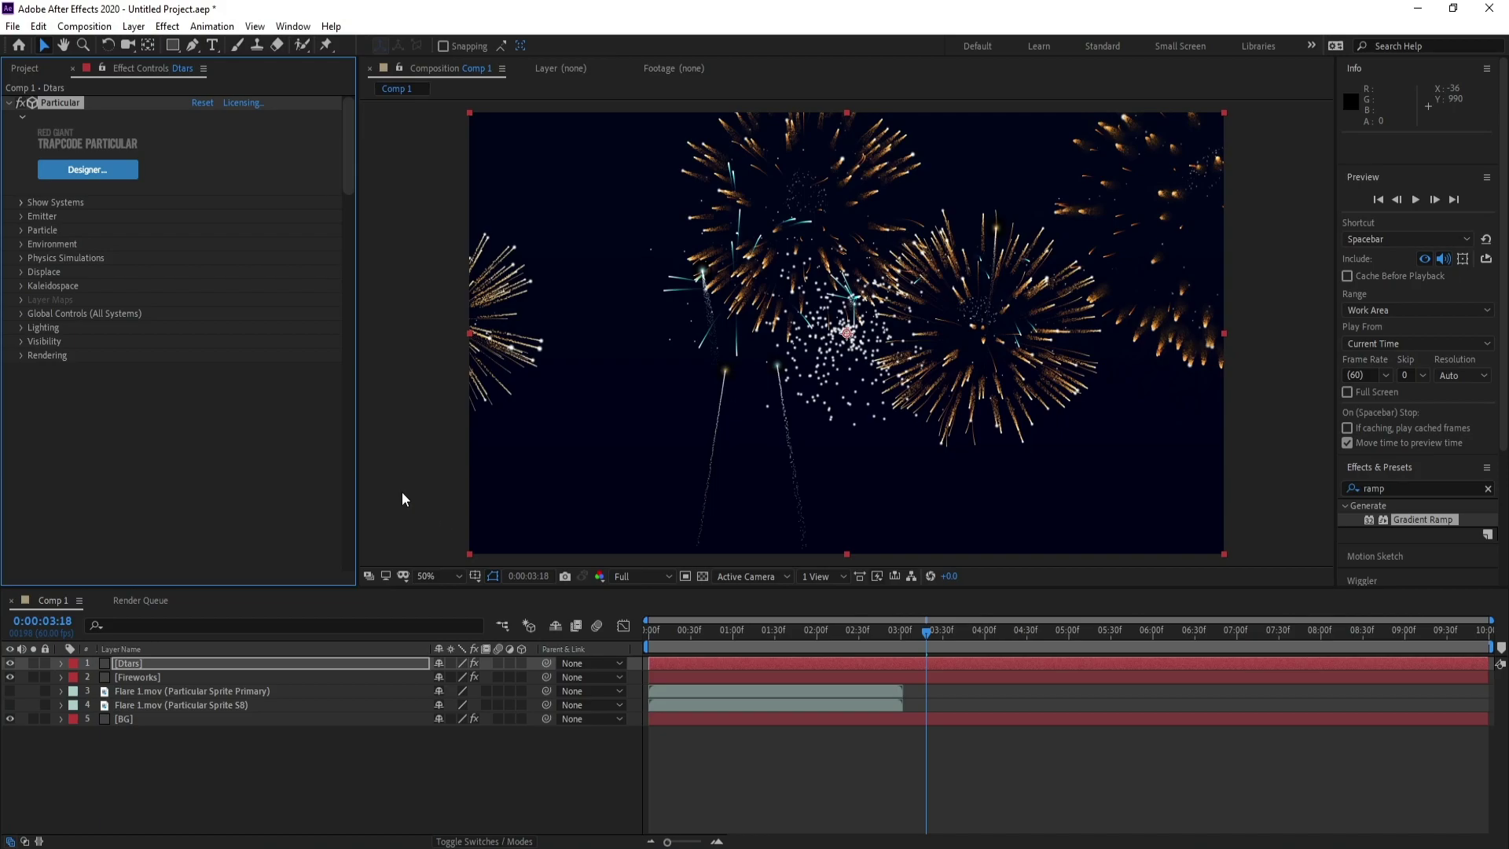
# - Make the emitter a Box with XYZ Individual size, X 2000 and Y 1500
pyautogui.click(22, 220)
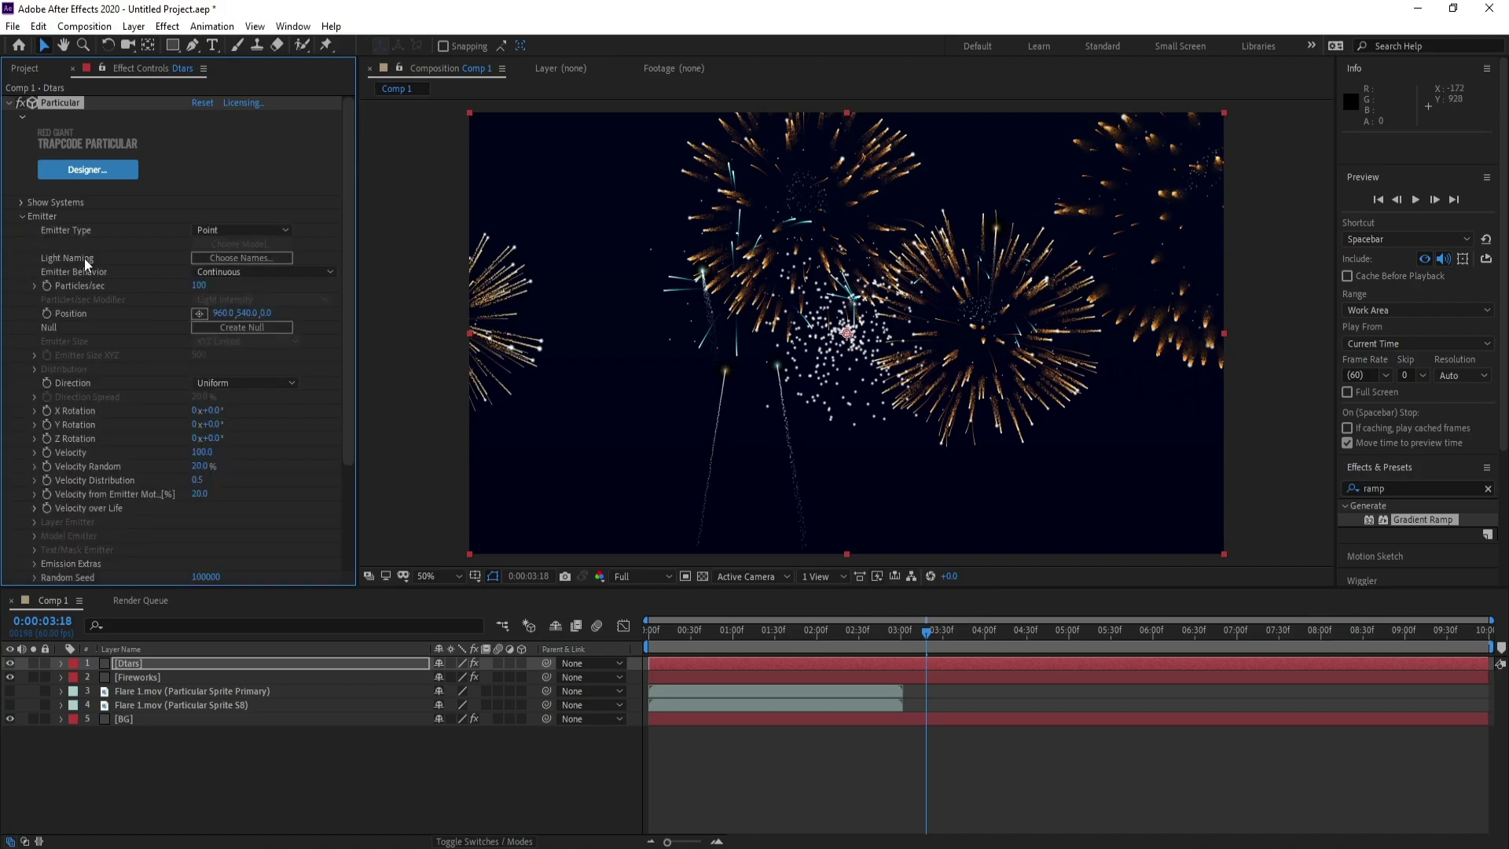
pyautogui.click(220, 230)
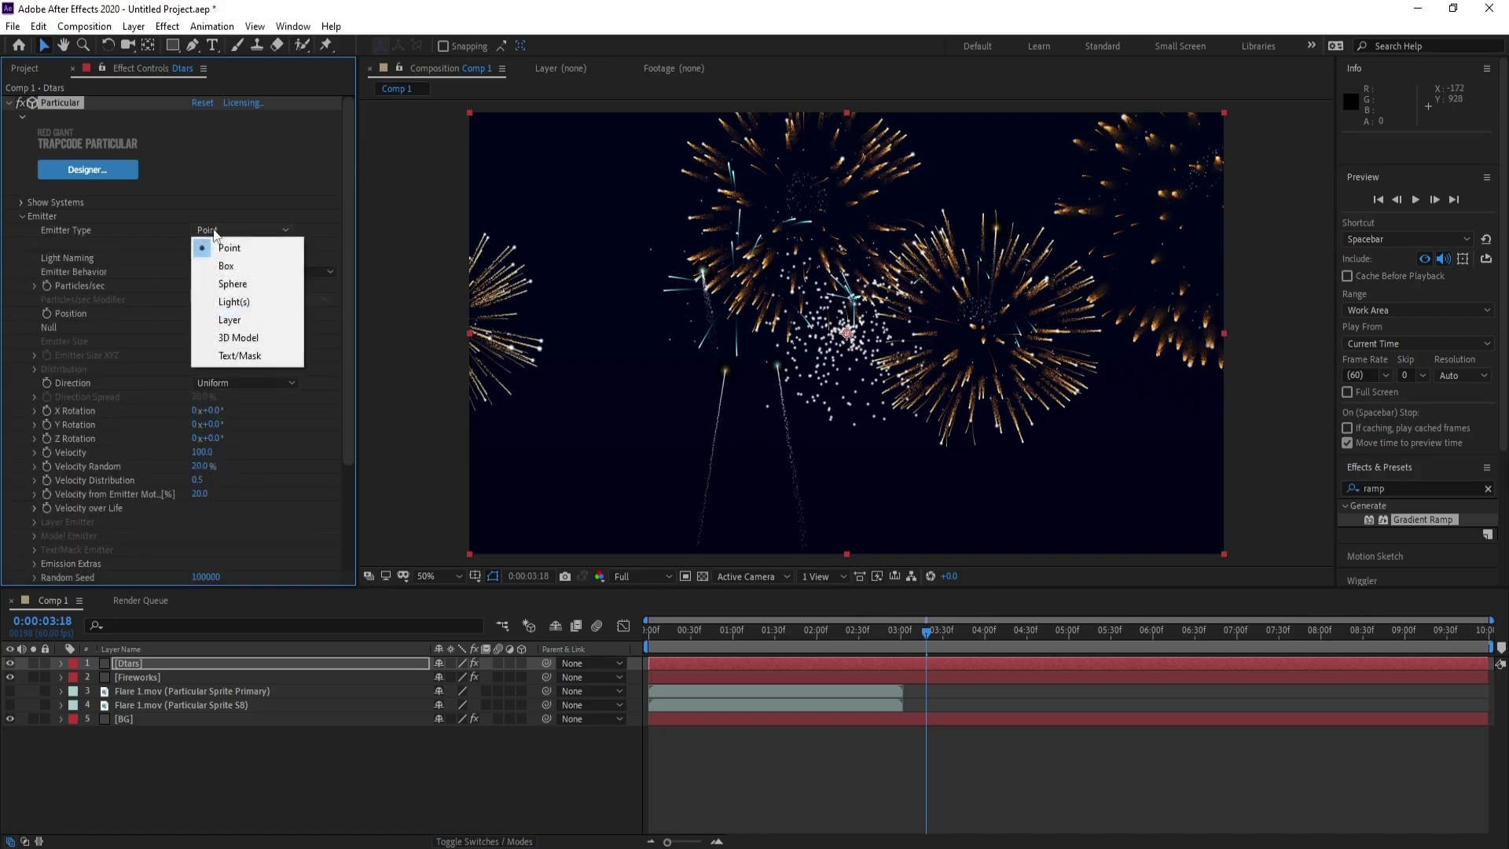
pyautogui.click(242, 268)
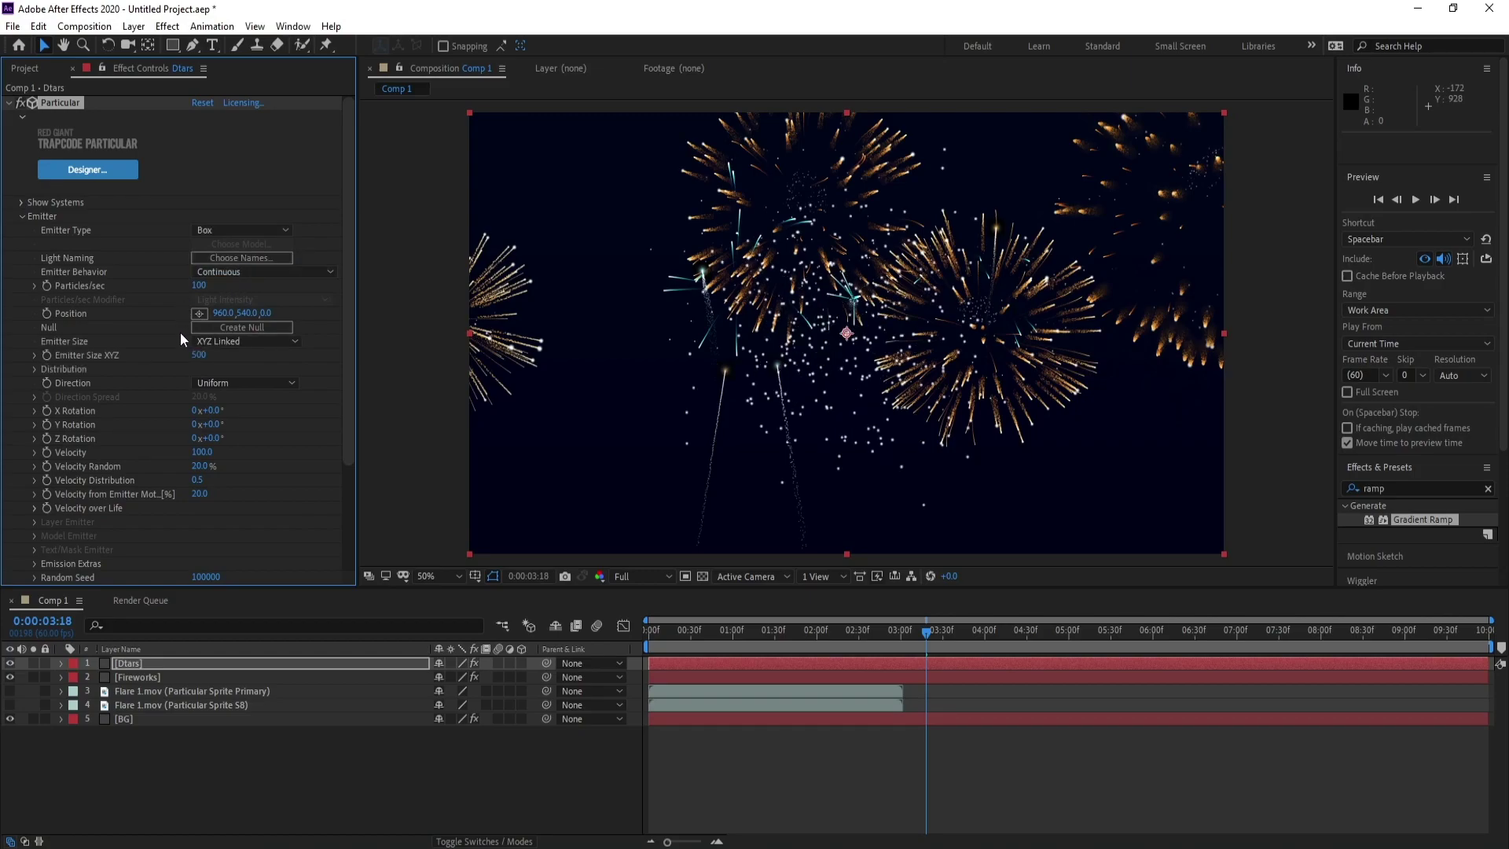
pyautogui.click(235, 342)
pyautogui.click(213, 374)
pyautogui.click(199, 357)
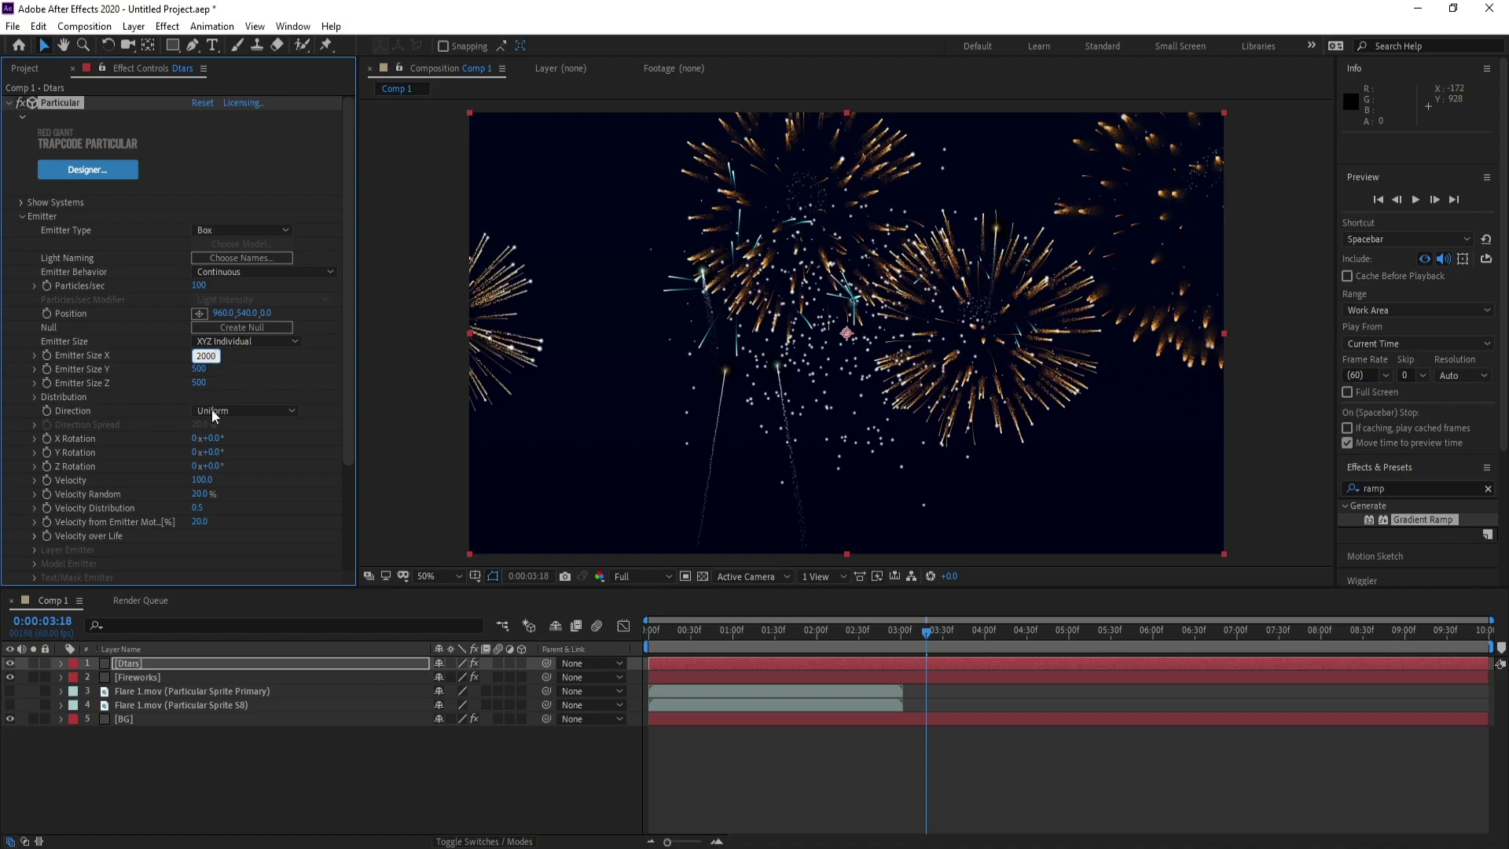
pyautogui.click(196, 369)
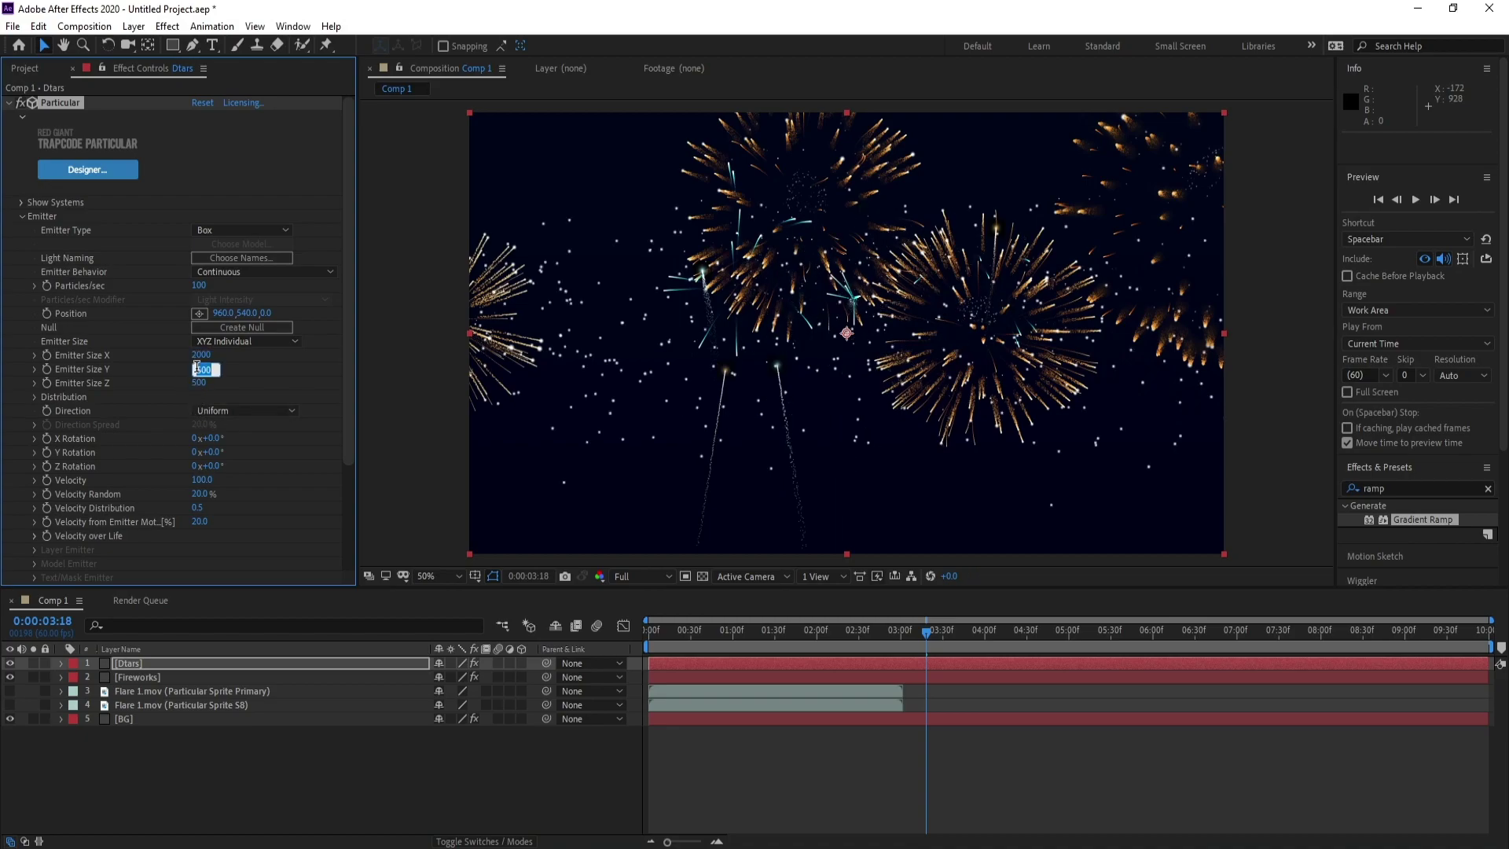
pyautogui.write('1500')
pyautogui.press('Return')
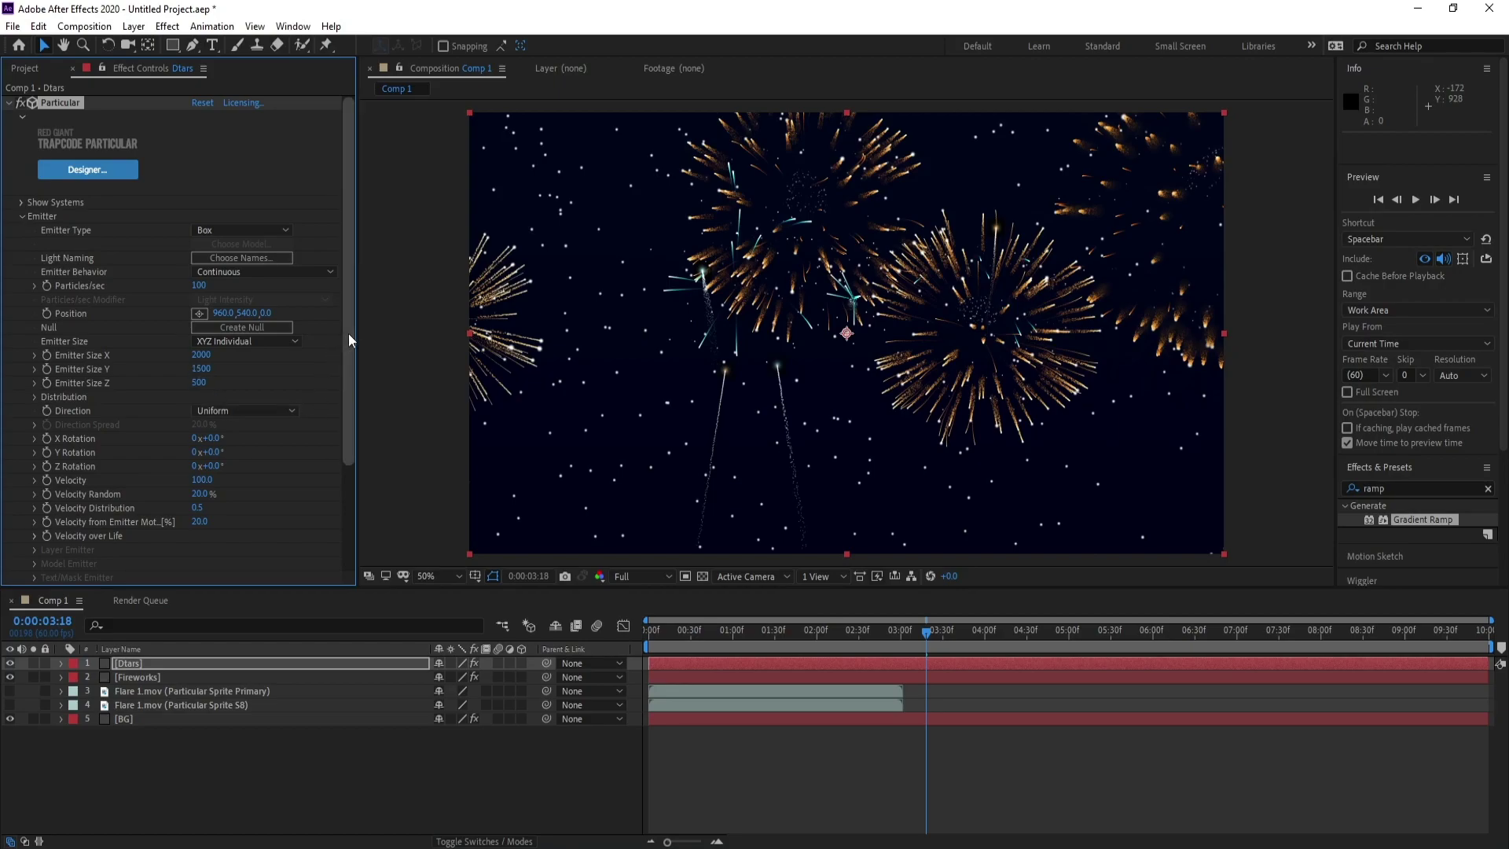
pyautogui.moveTo(351, 332); pyautogui.dragTo(74, 556)
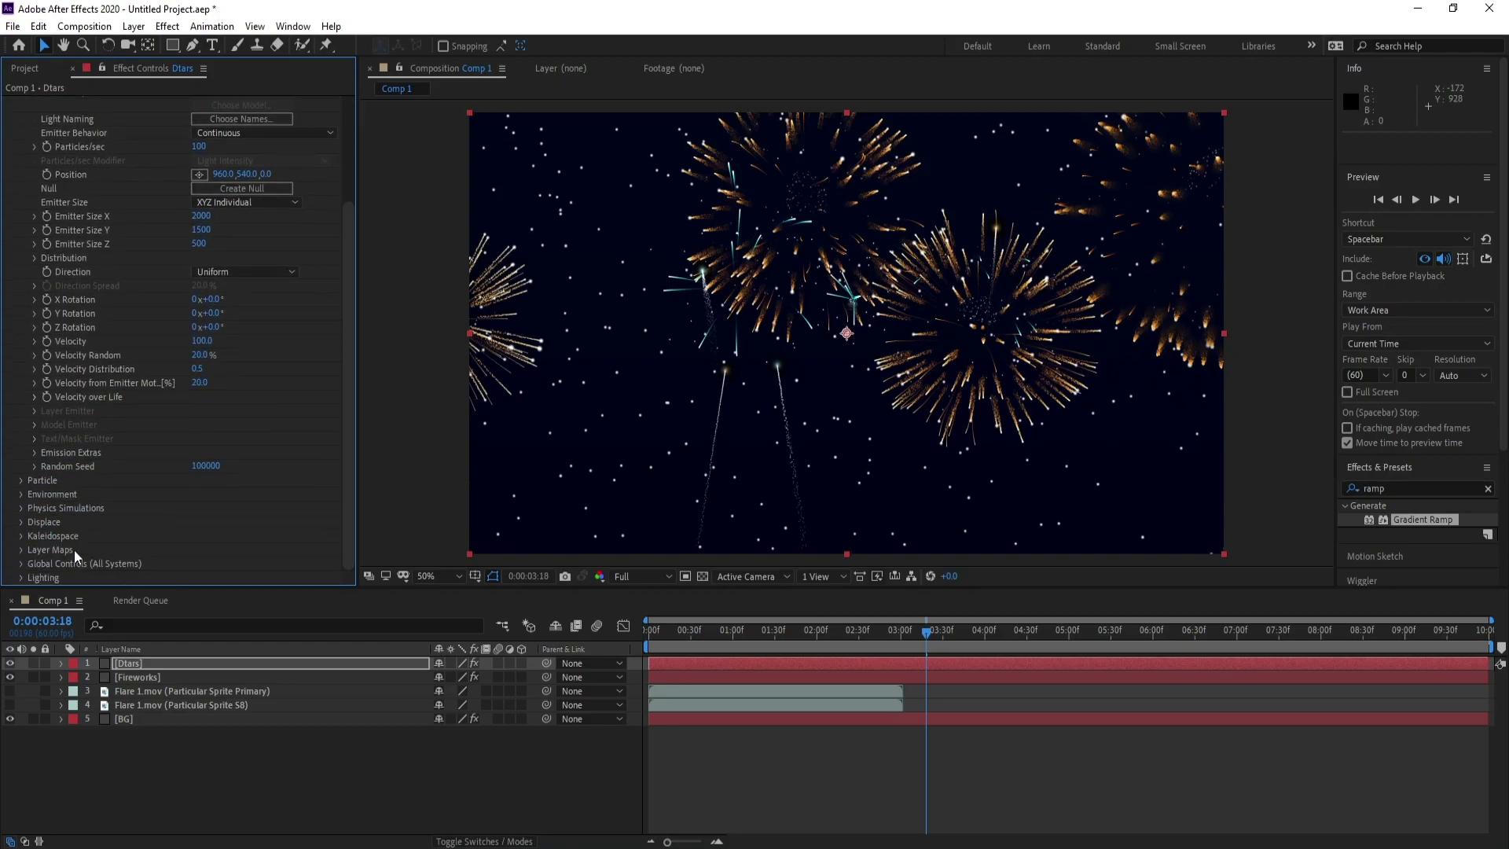
# - Make the Dtars particles star-shaped with a size of 1
pyautogui.click(21, 480)
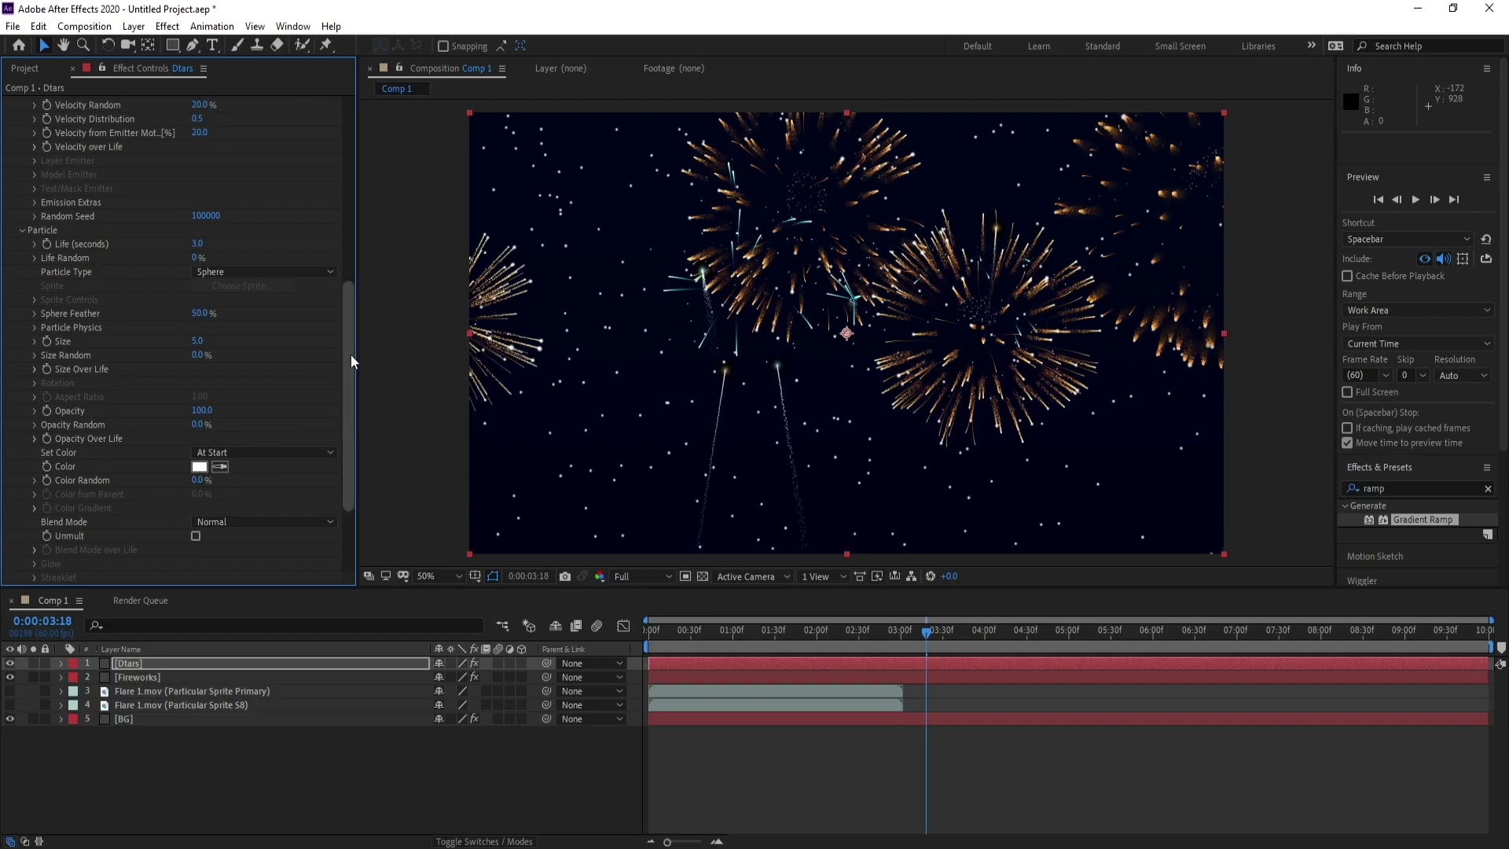
pyautogui.scroll(-5, 351, 355)
pyautogui.click(219, 270)
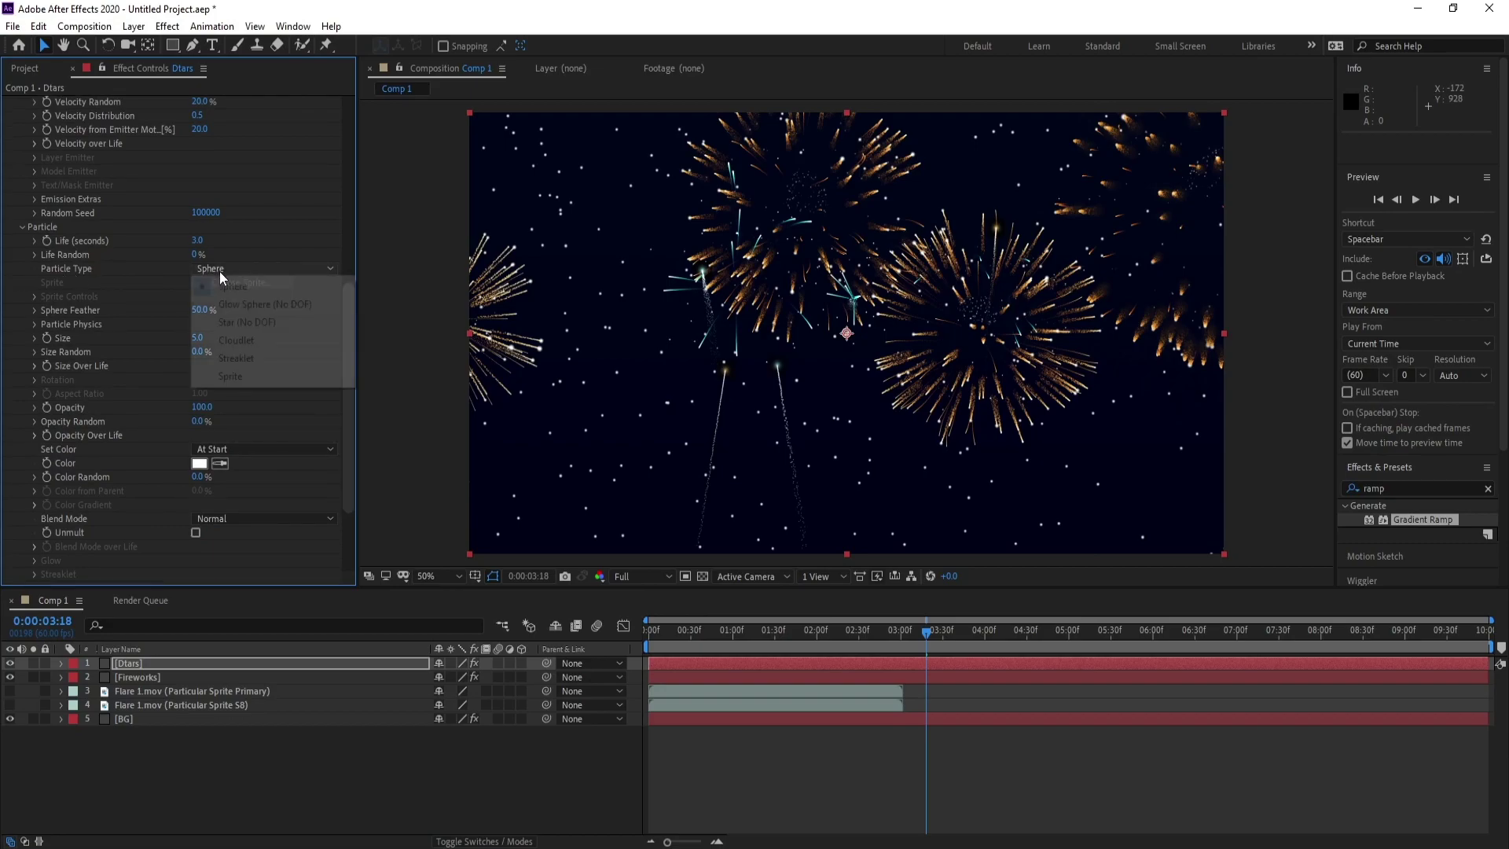
pyautogui.click(236, 322)
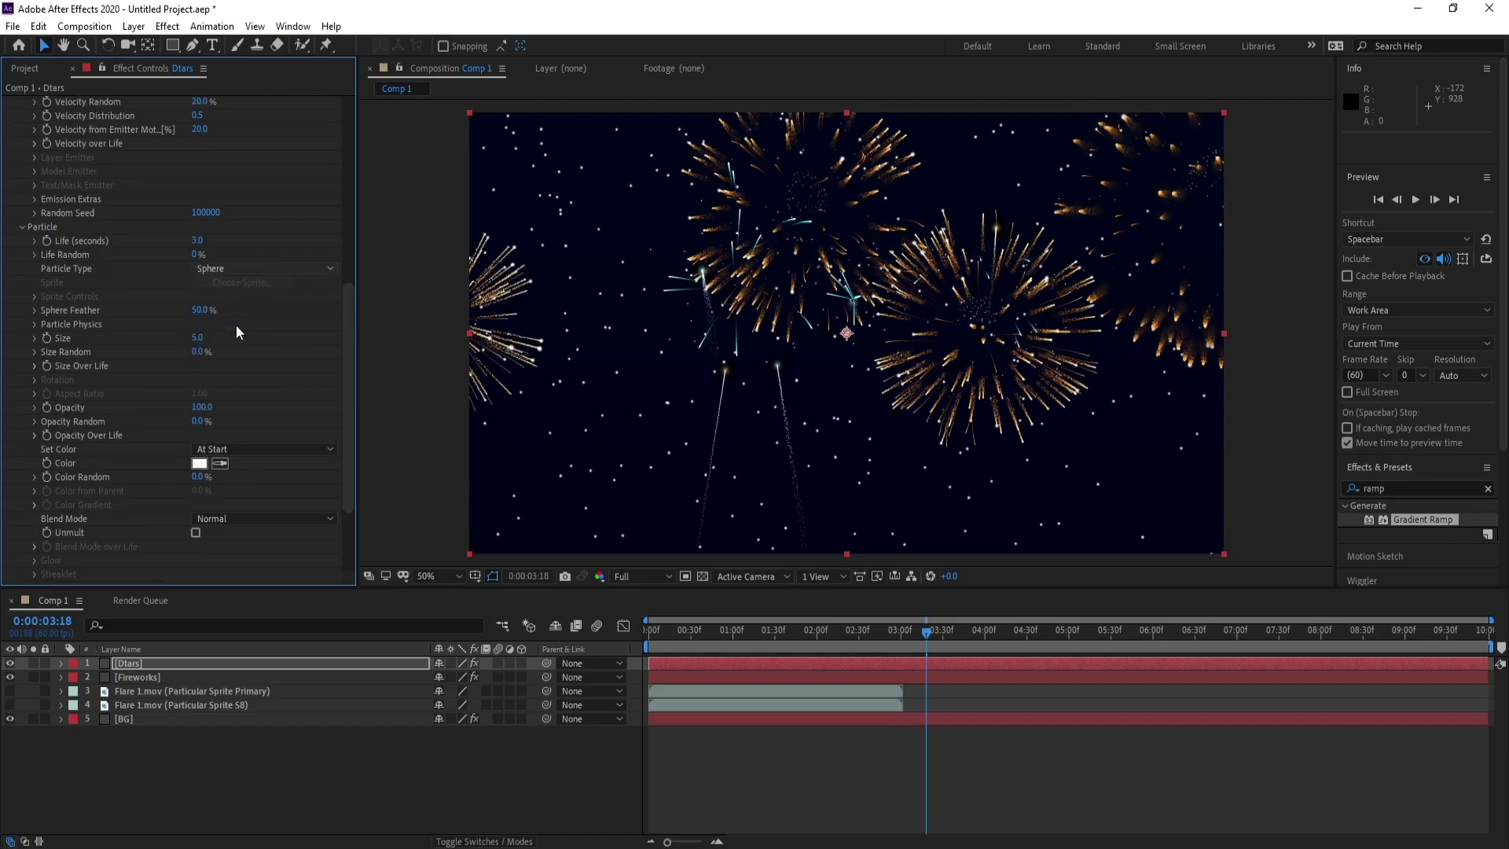
pyautogui.click(197, 338)
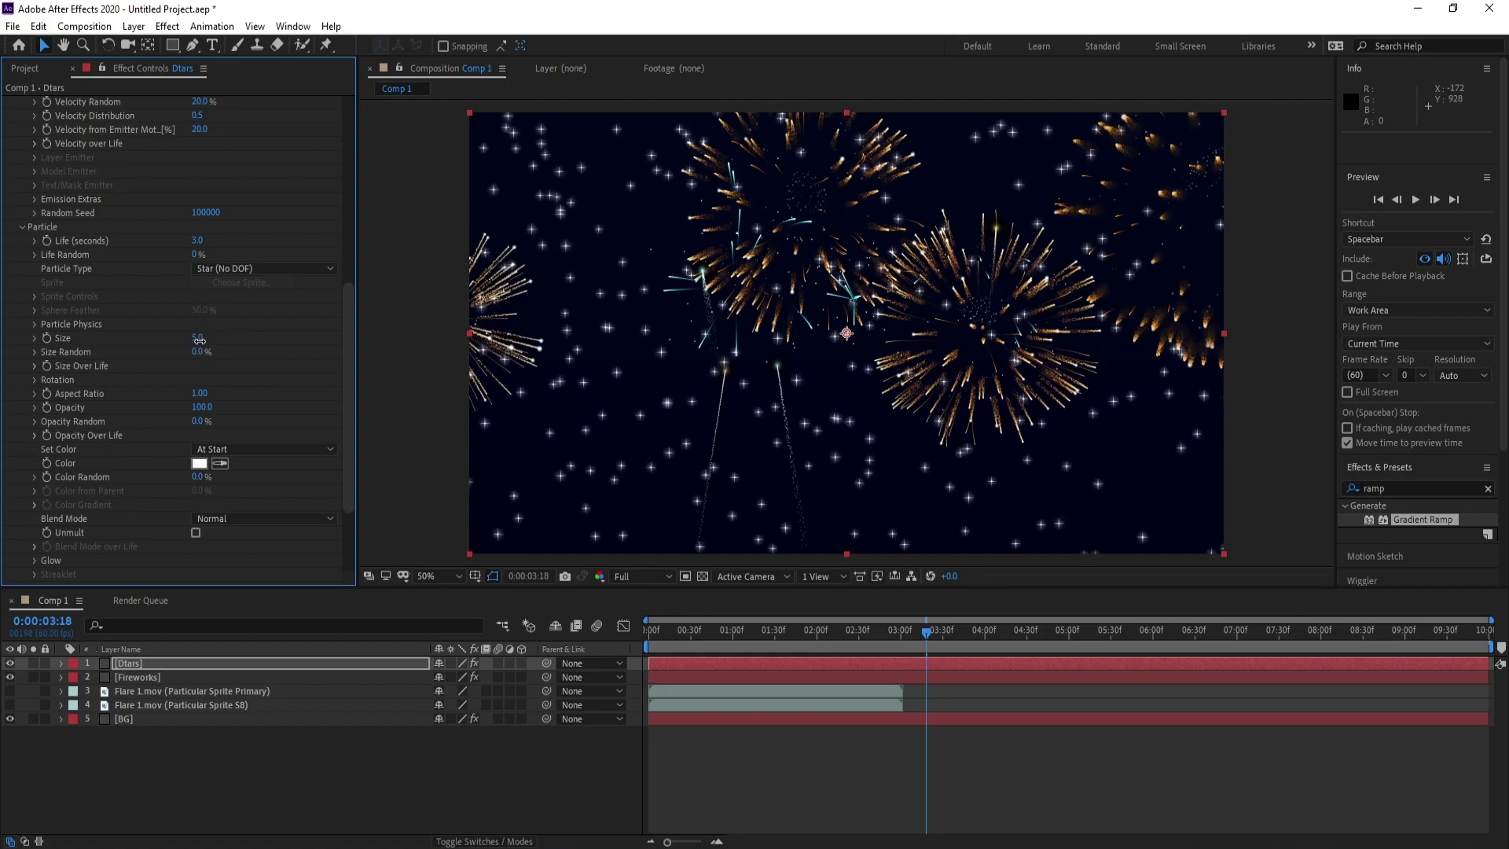
pyautogui.write('1')
pyautogui.press('Return')
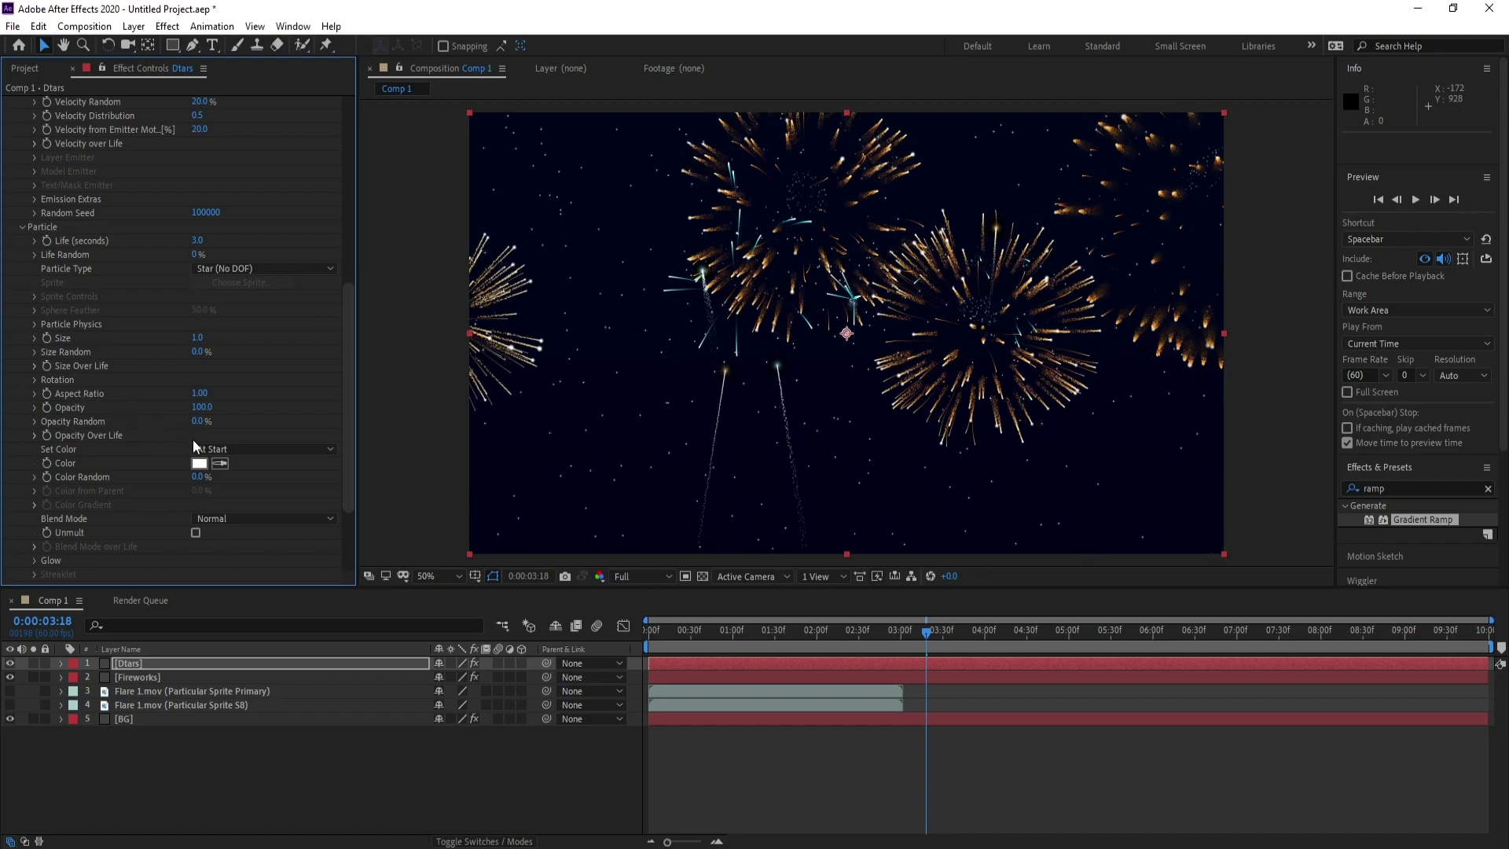
# - Colour the stars randomly from the cyan-to-blue Color Gradient preset
pyautogui.click(241, 451)
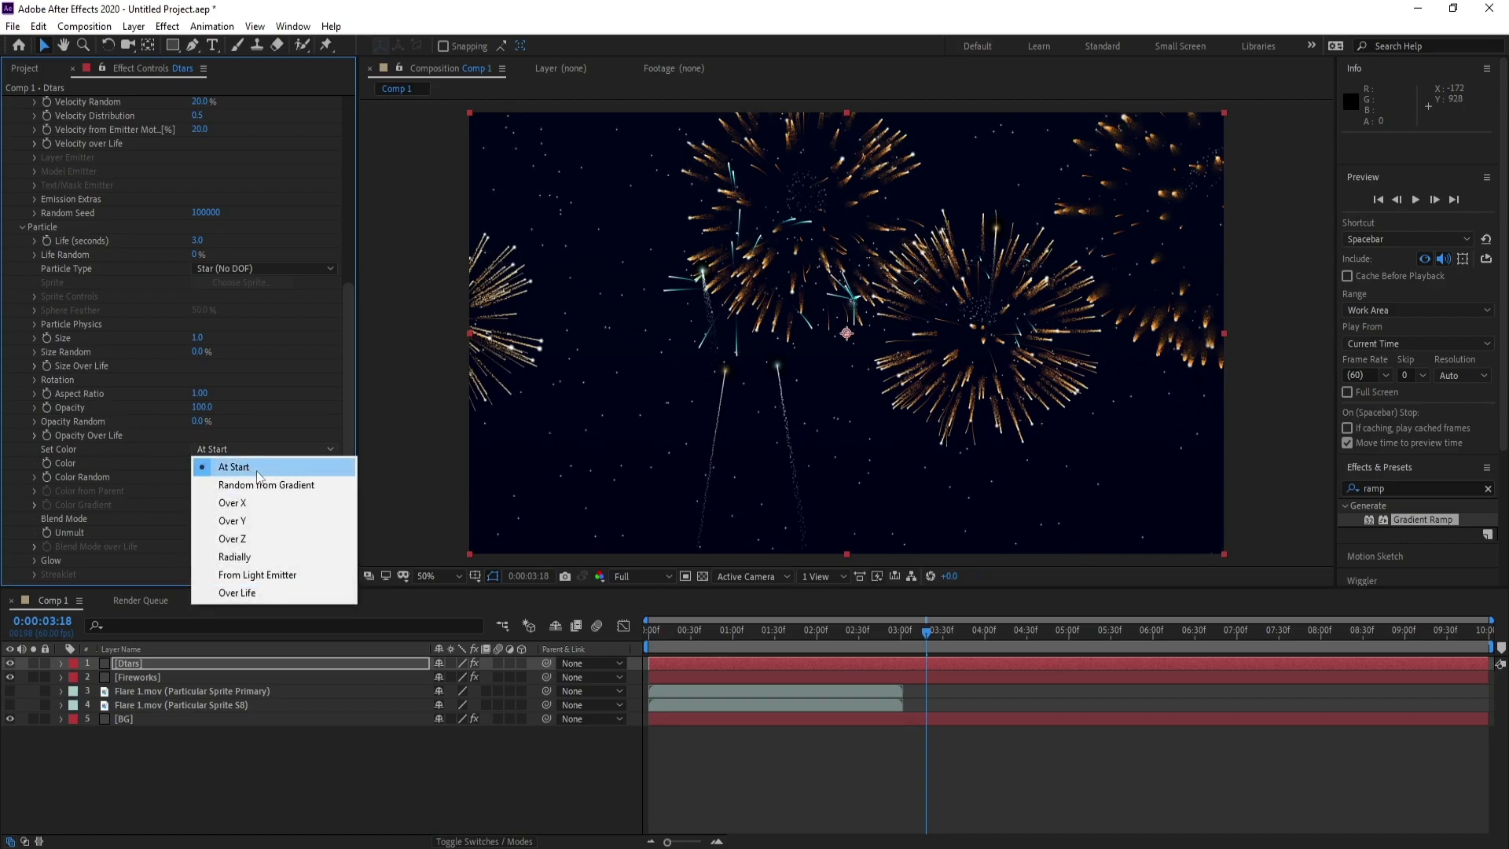
pyautogui.click(261, 484)
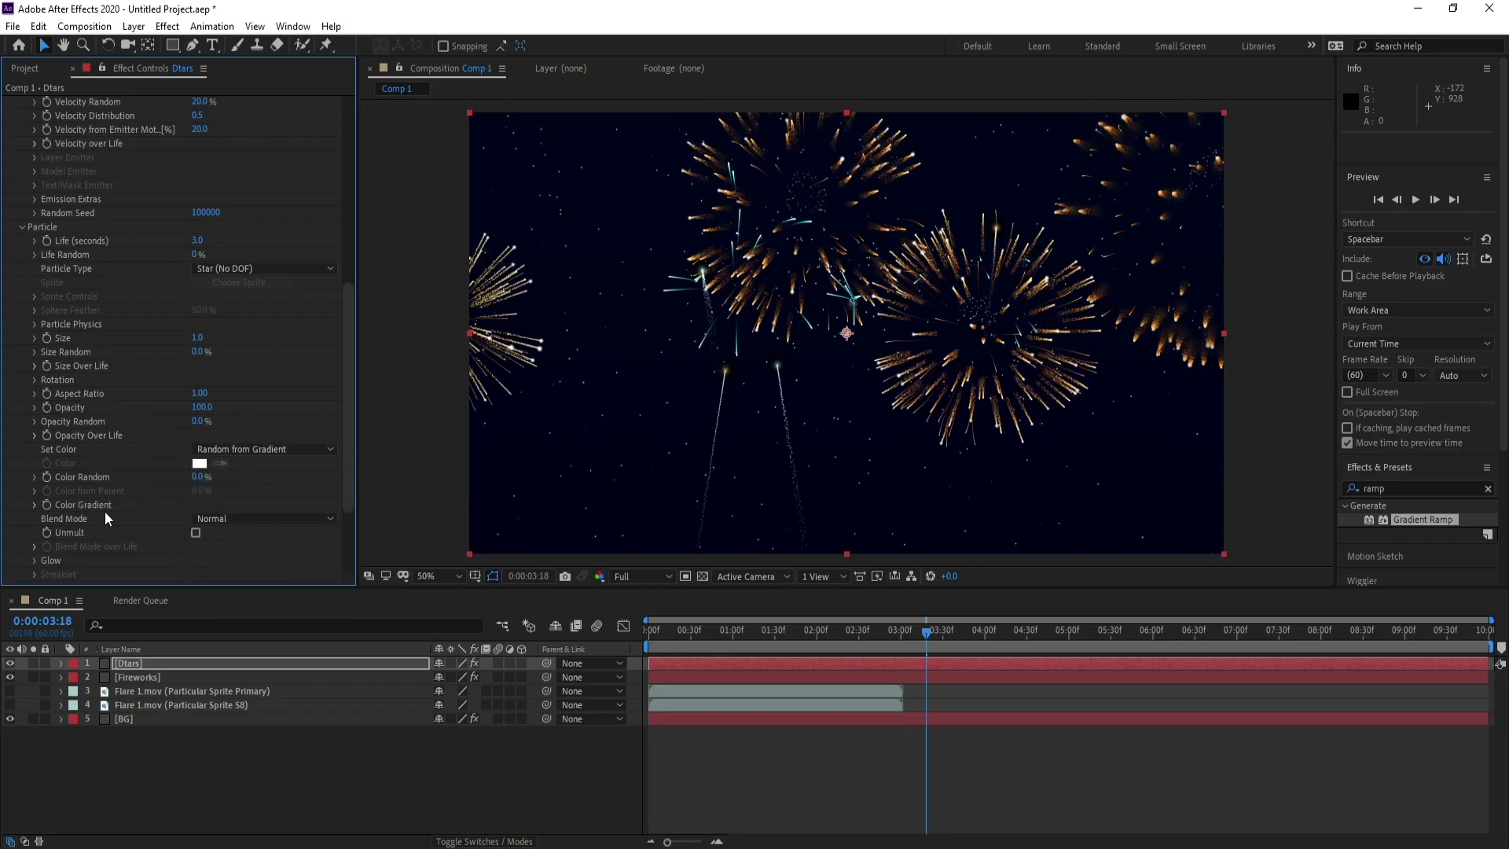
pyautogui.click(30, 508)
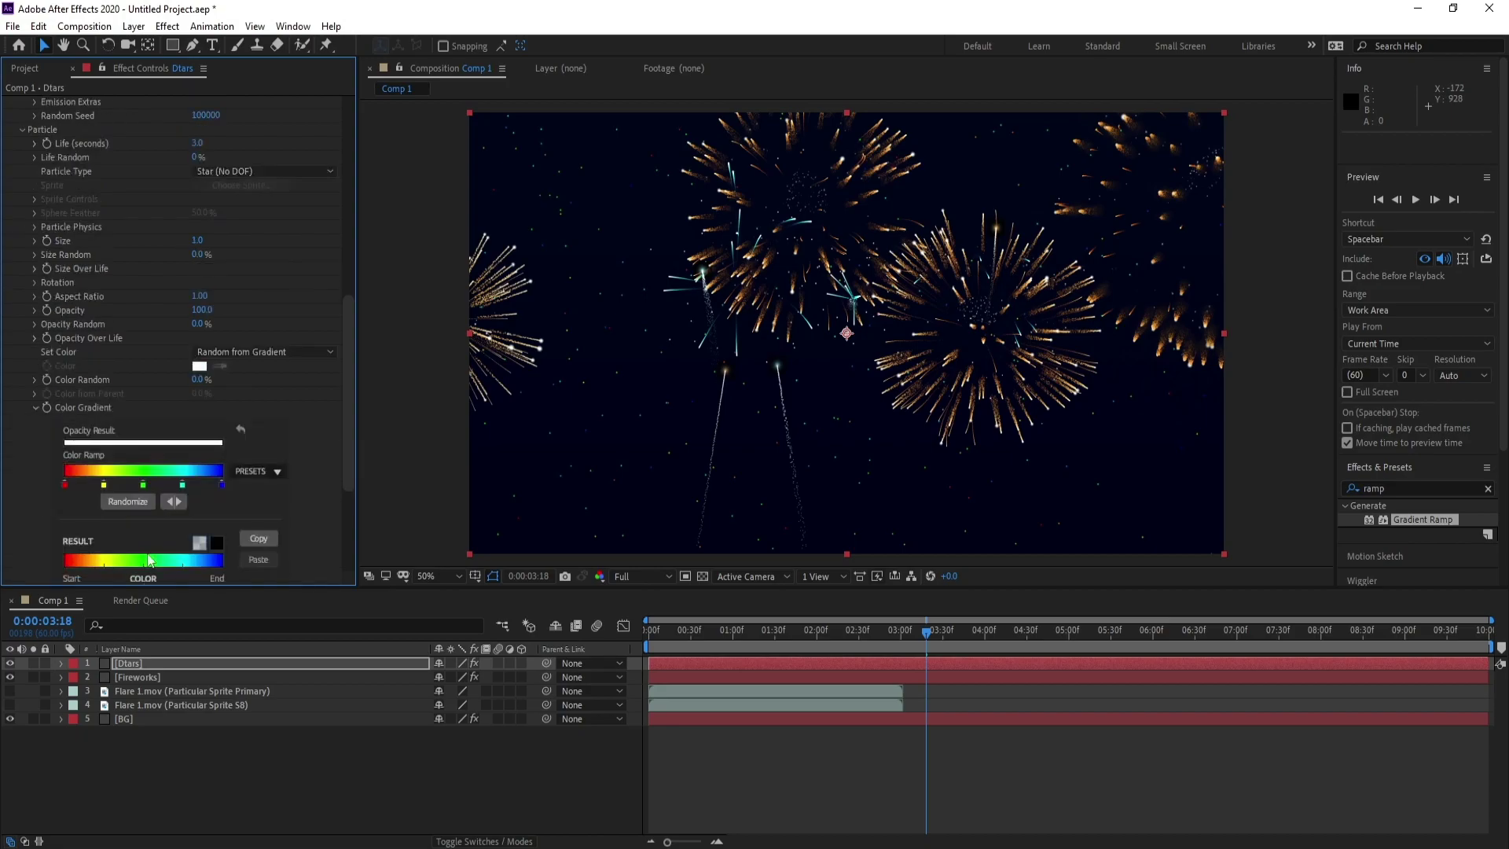
pyautogui.click(253, 472)
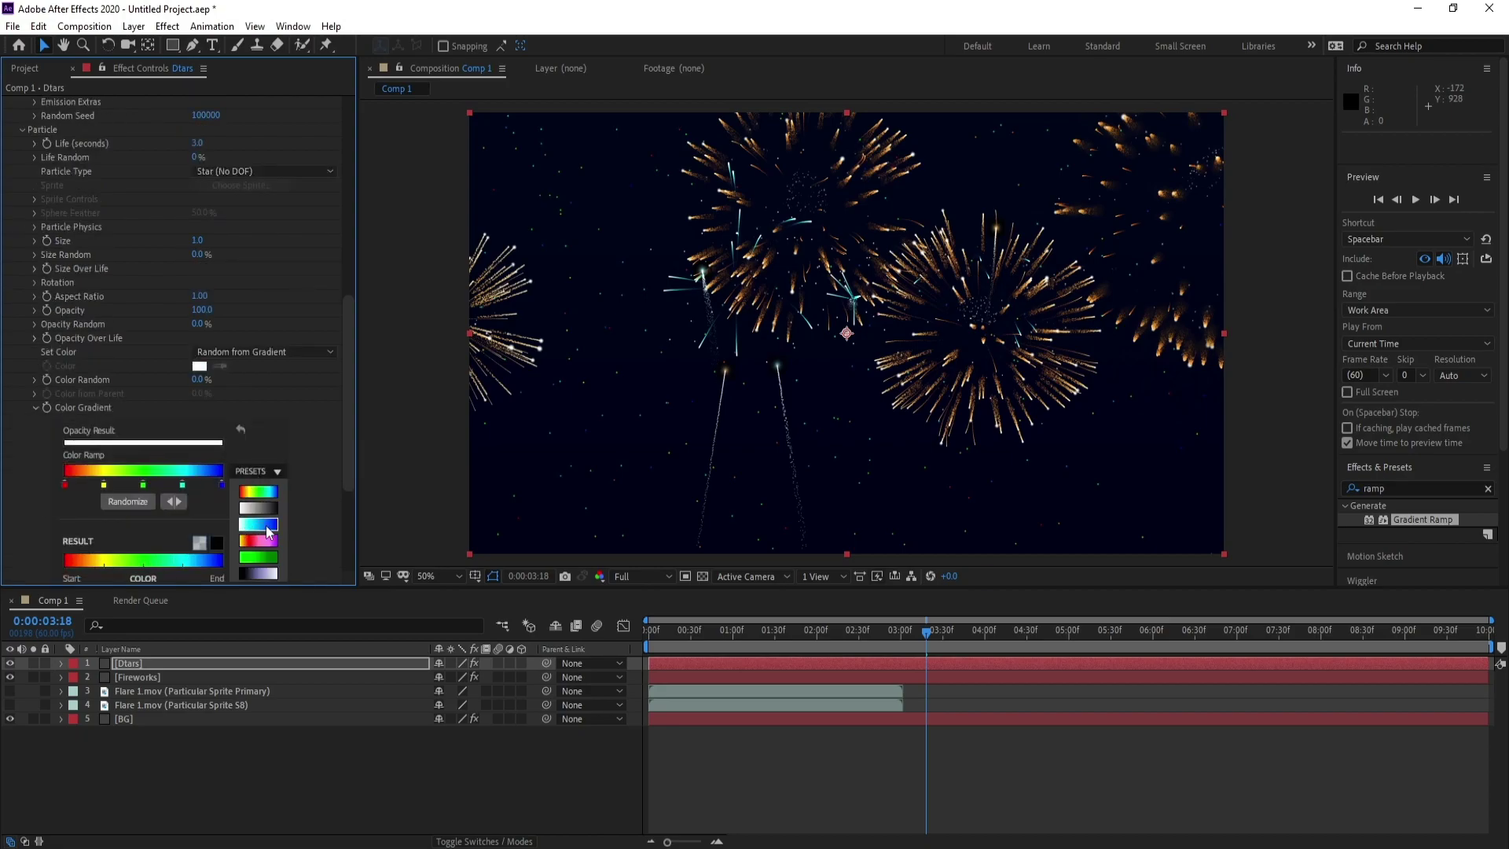
pyautogui.click(262, 527)
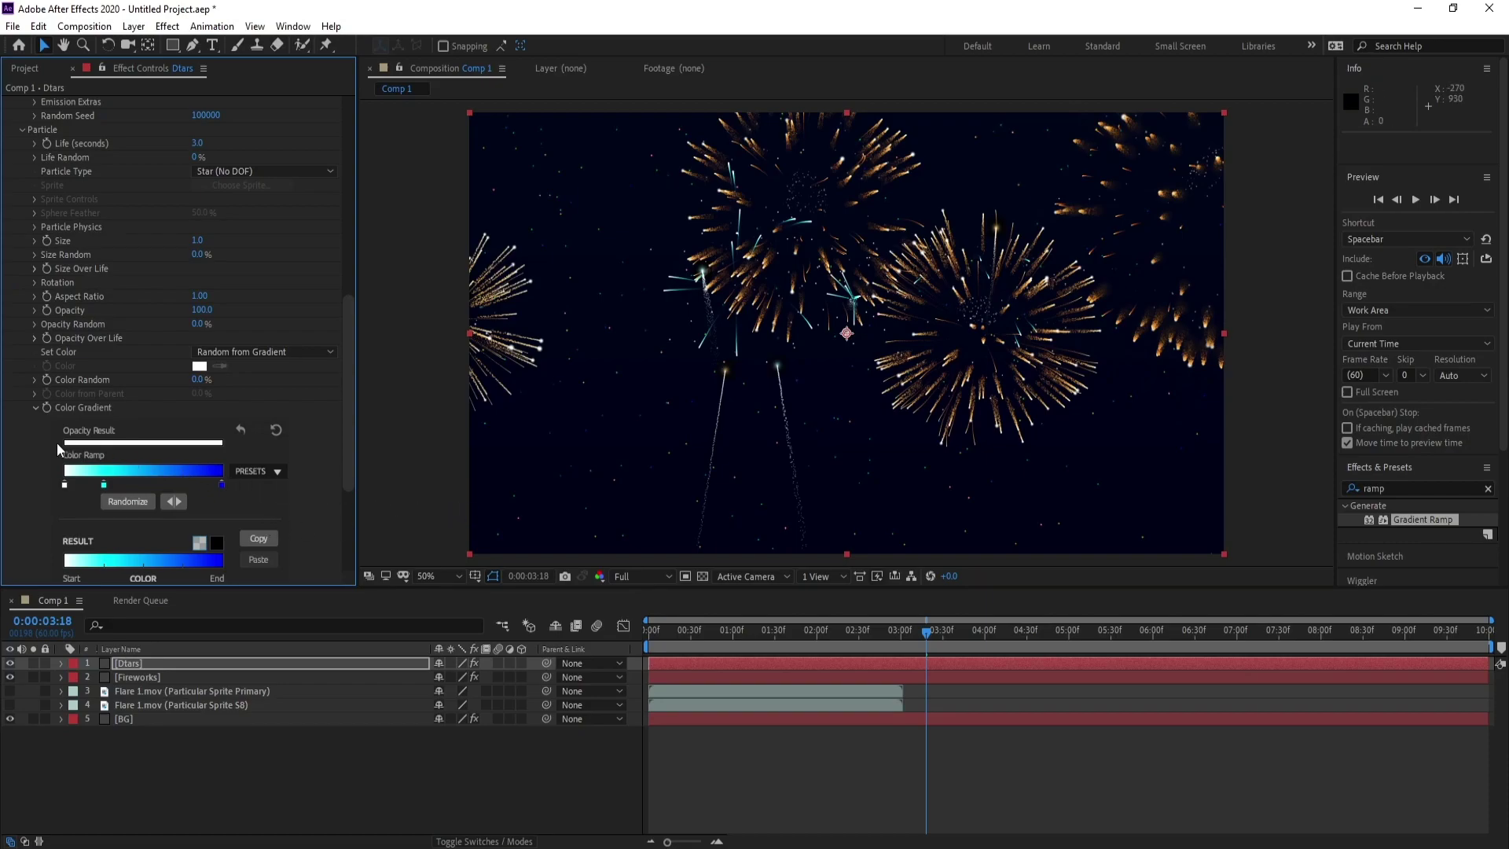
pyautogui.click(36, 380)
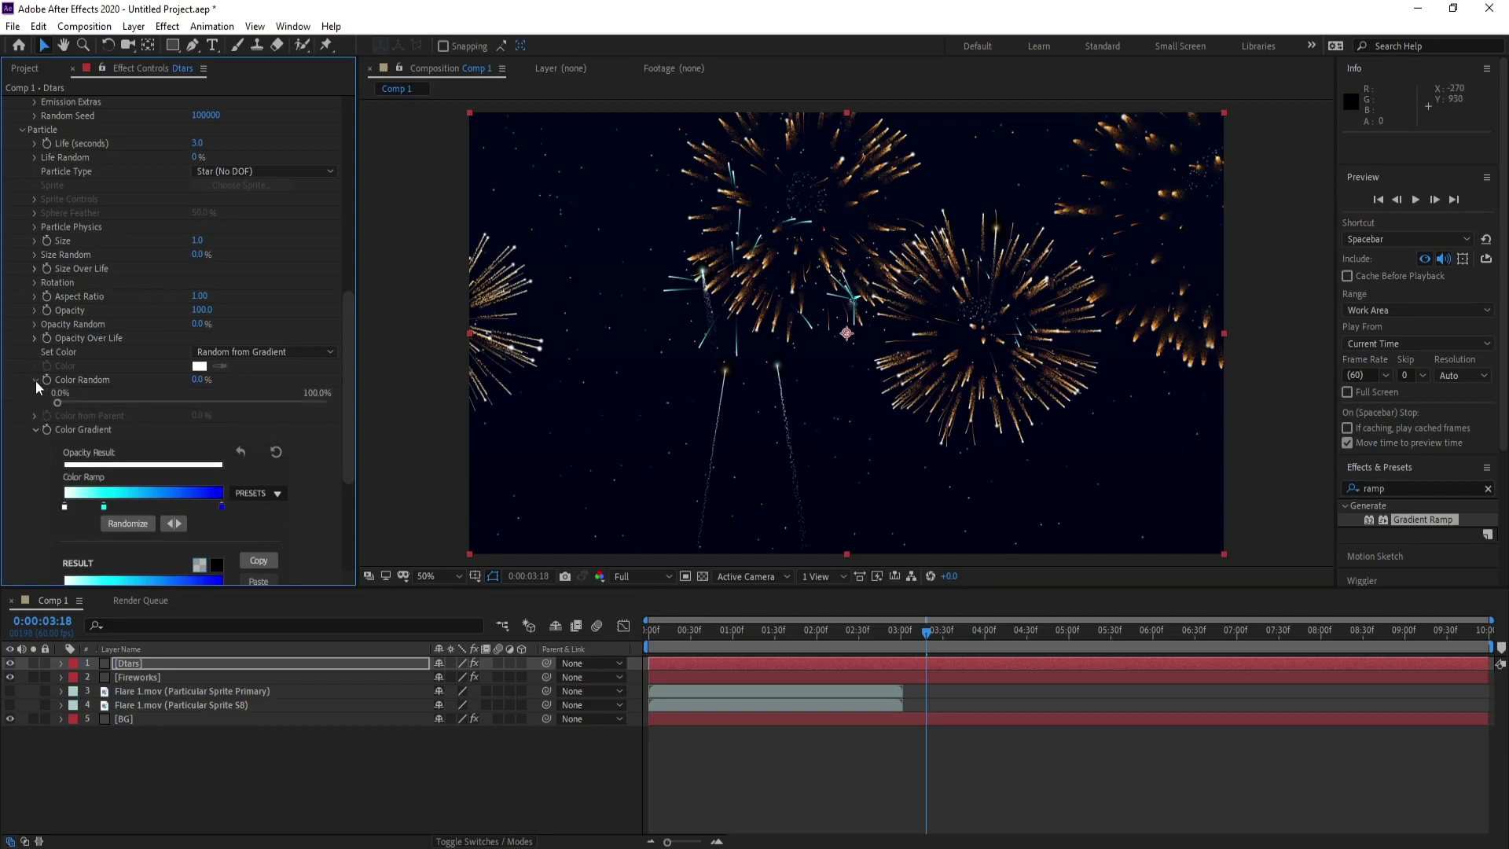
pyautogui.click(36, 380)
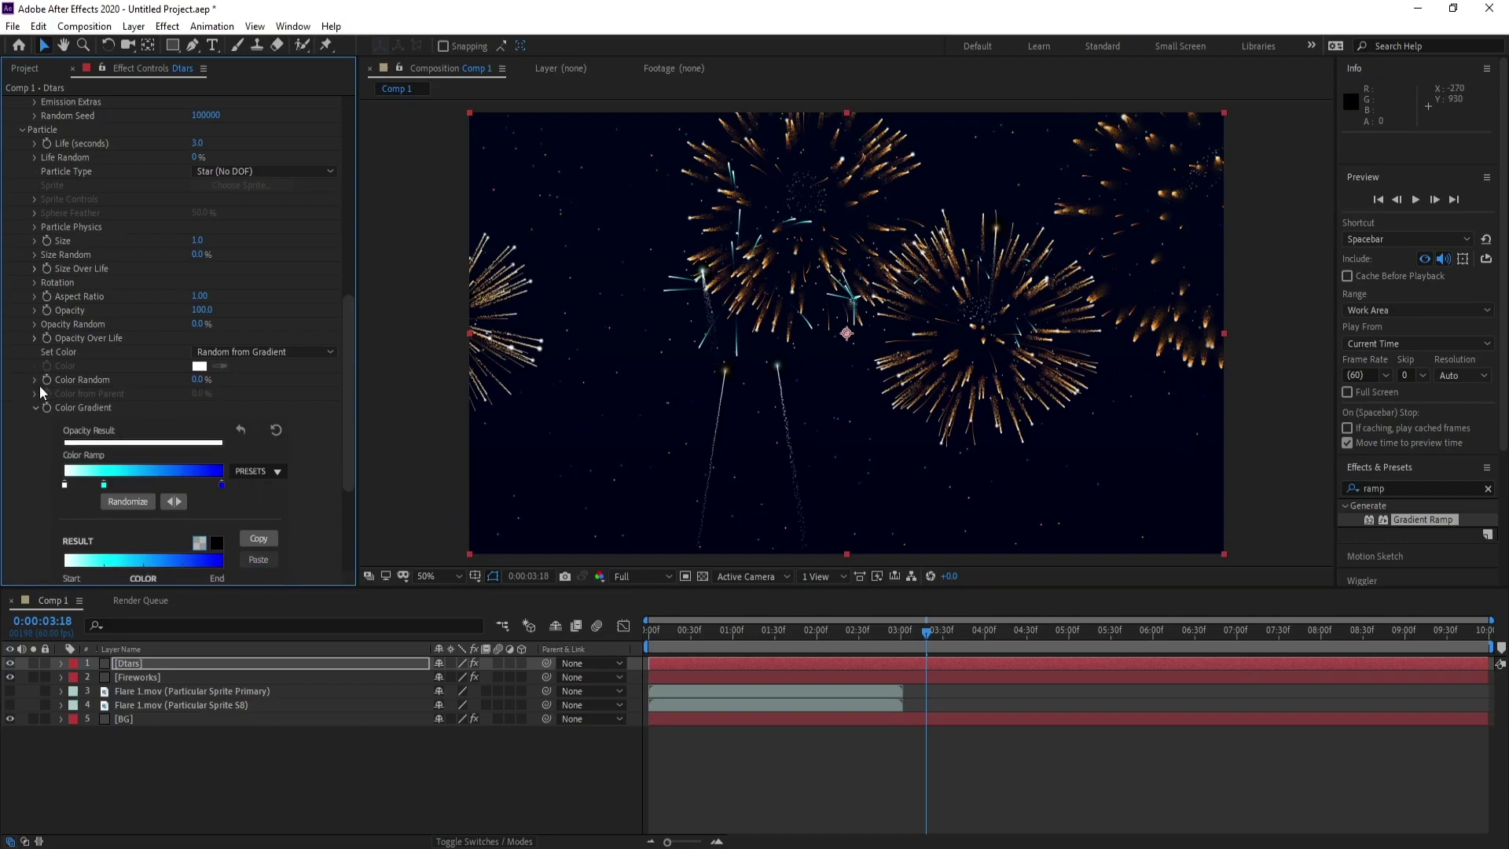
# - Apply the linear fall-off preset to Opacity Over Life so stars fade out
pyautogui.click(35, 338)
pyautogui.click(256, 379)
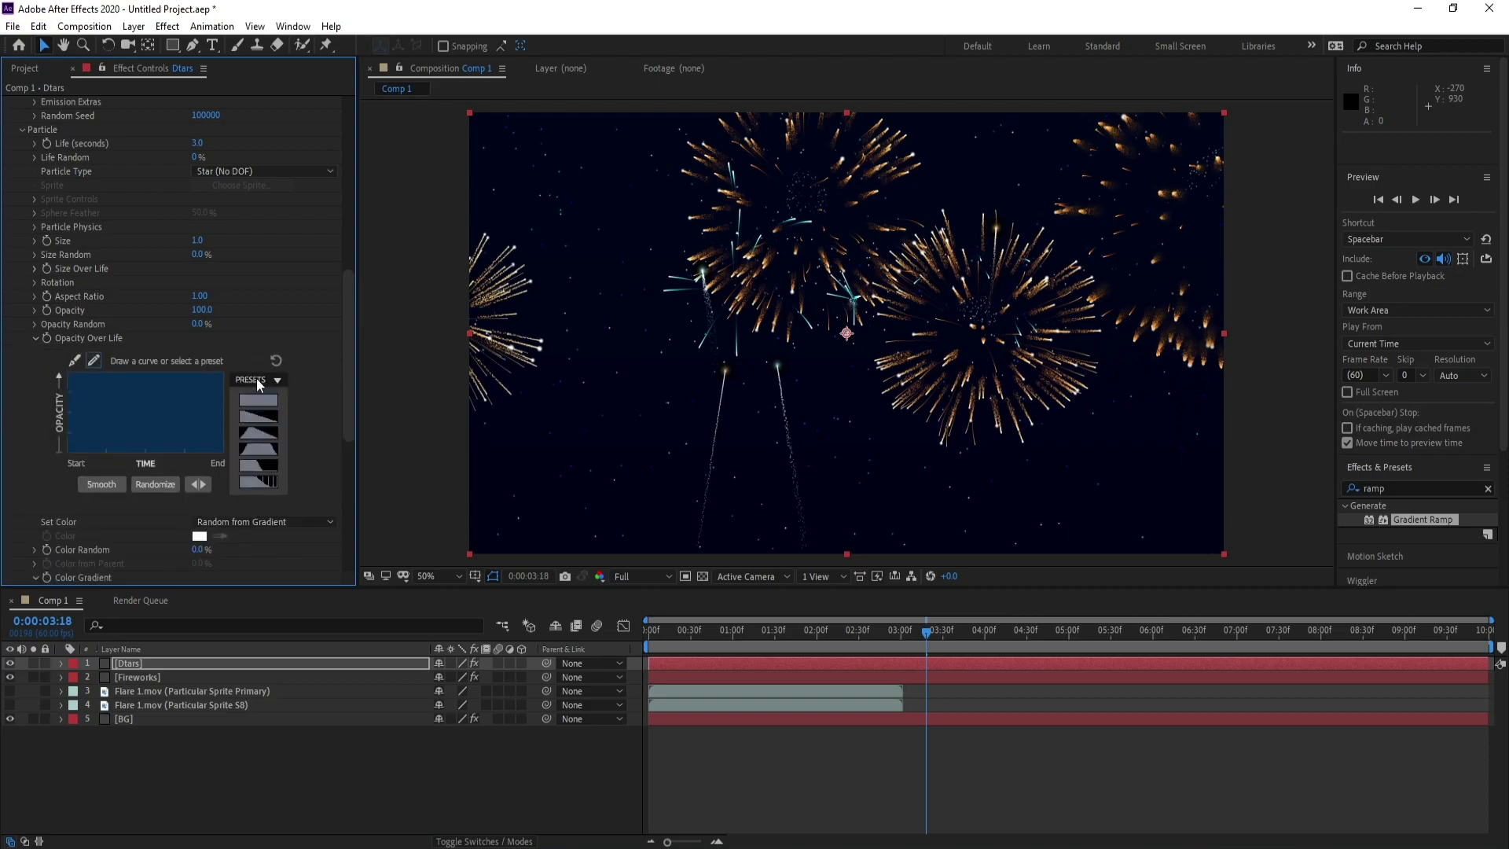
pyautogui.click(247, 418)
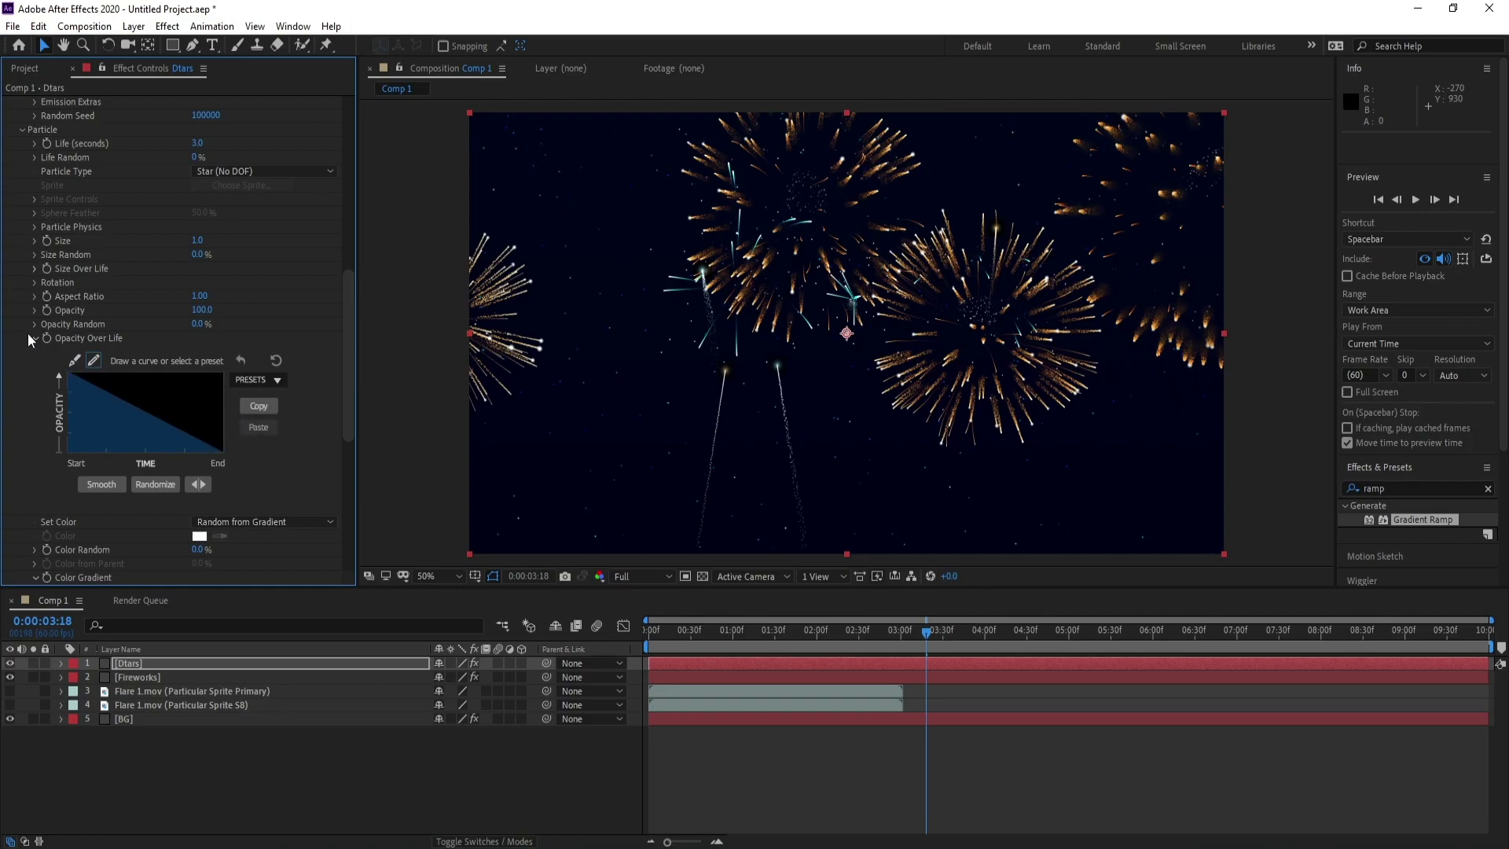
# - Add a Stylize > Glow effect to Dtars and duplicate it as Glow 2
pyautogui.click(148, 663)
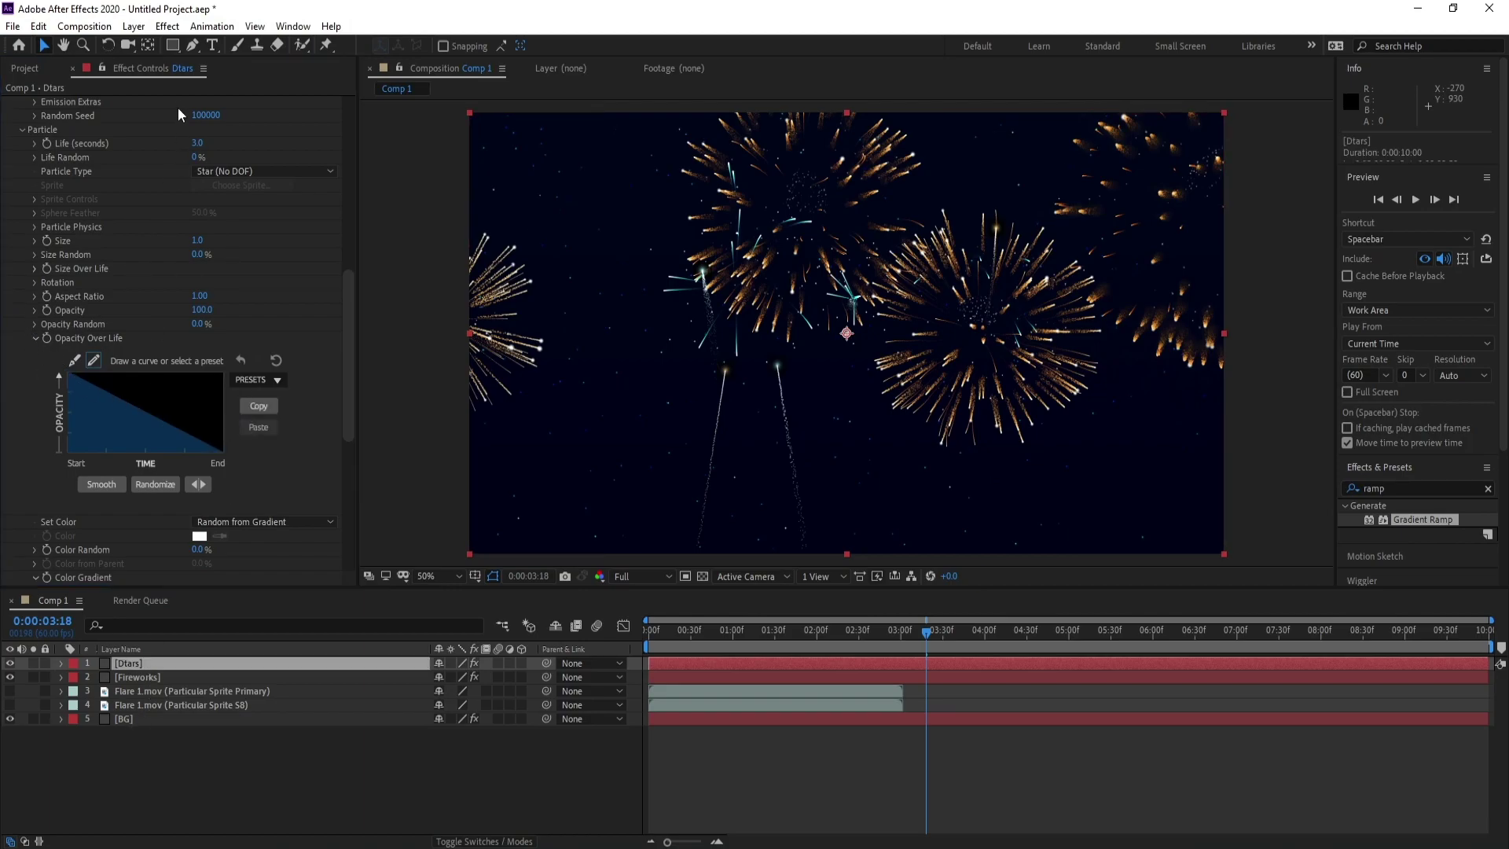
pyautogui.click(167, 26)
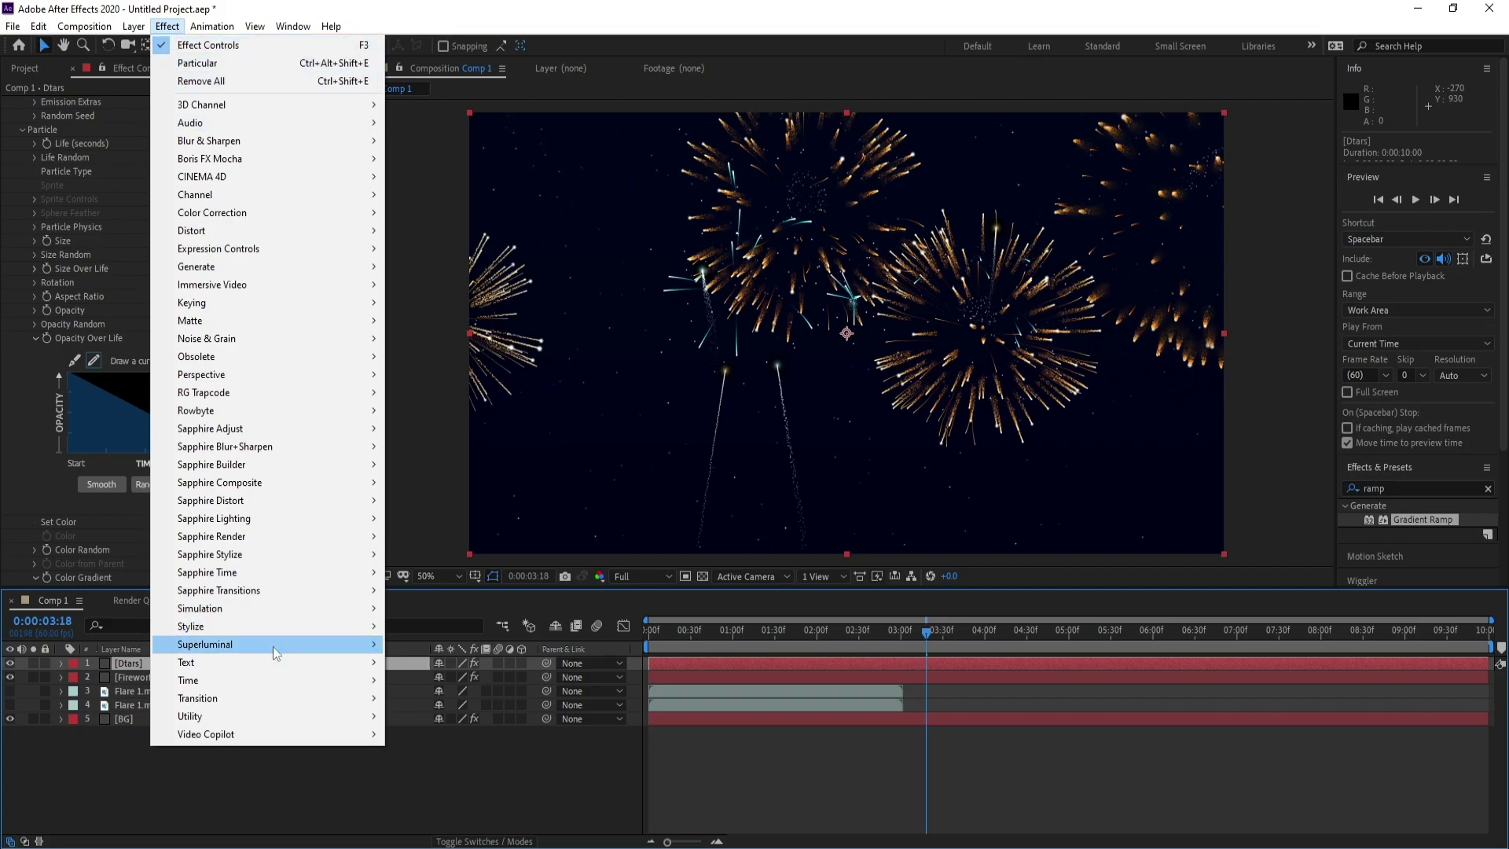
pyautogui.moveTo(312, 632)
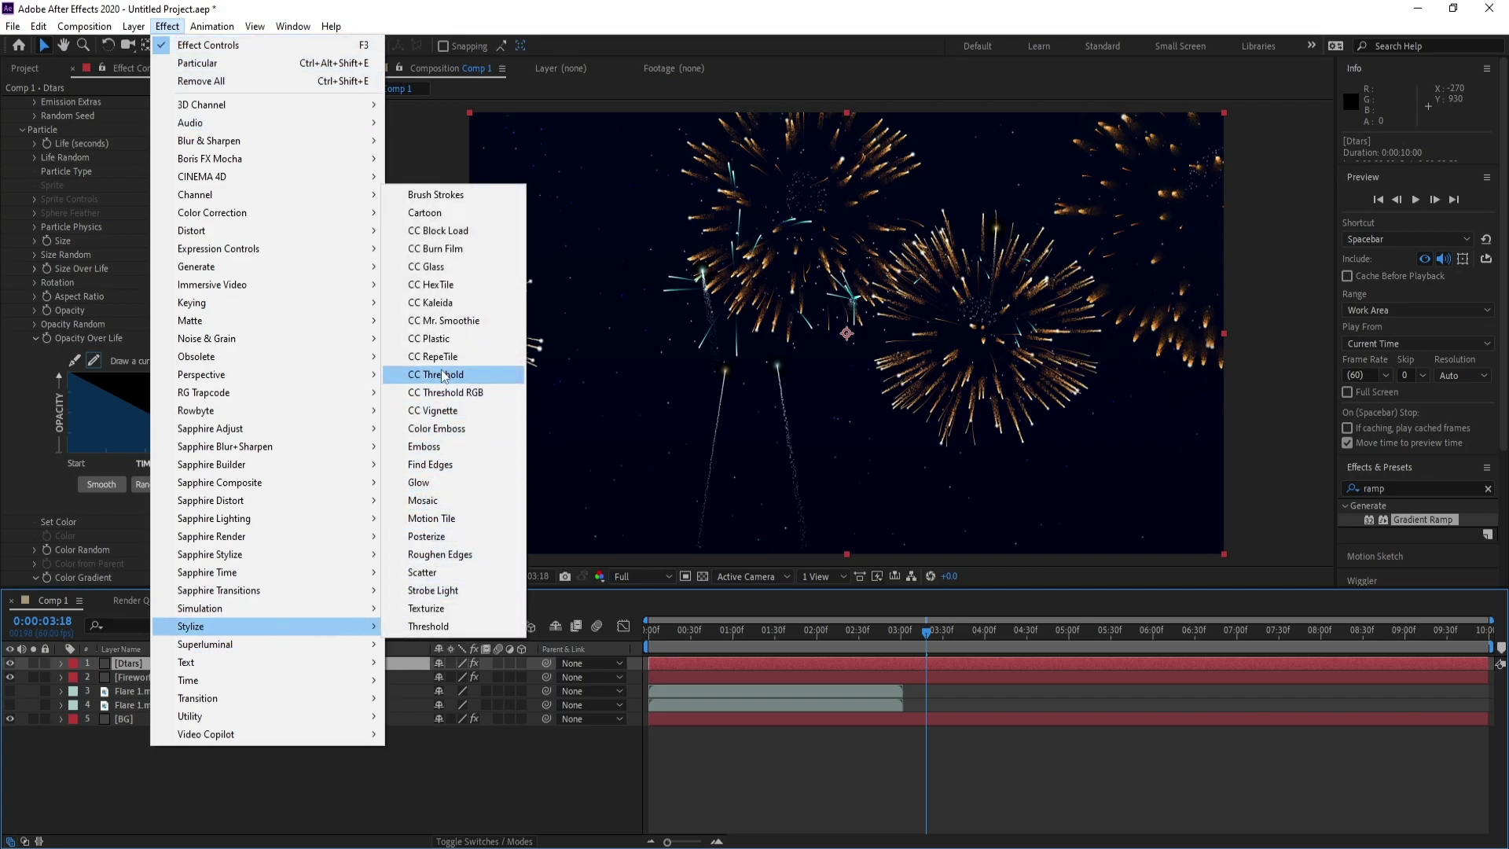
pyautogui.click(444, 483)
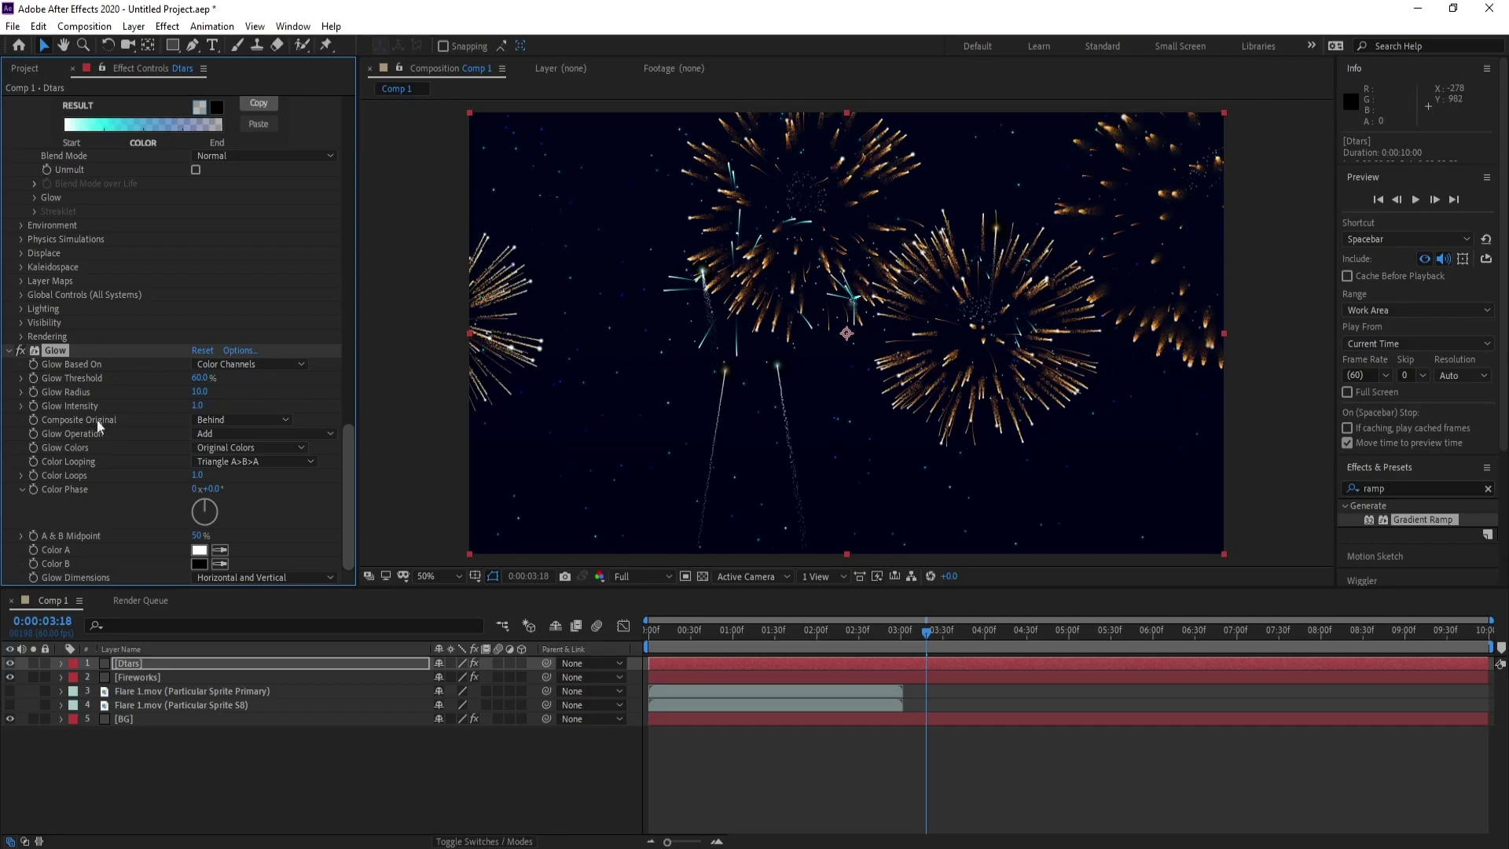
pyautogui.click(9, 351)
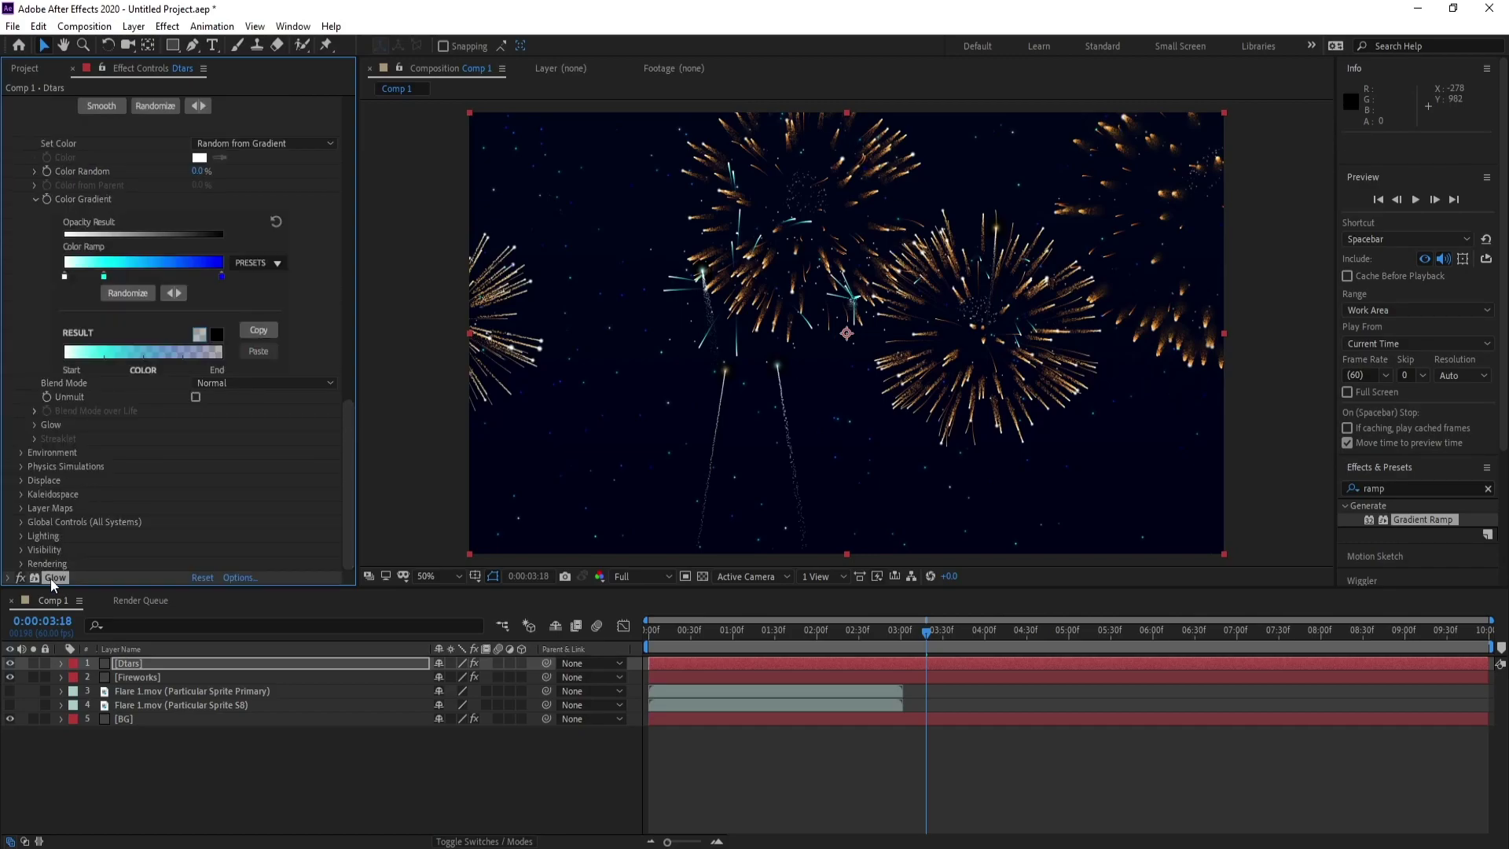
pyautogui.hotkey('ctrl', 'd')
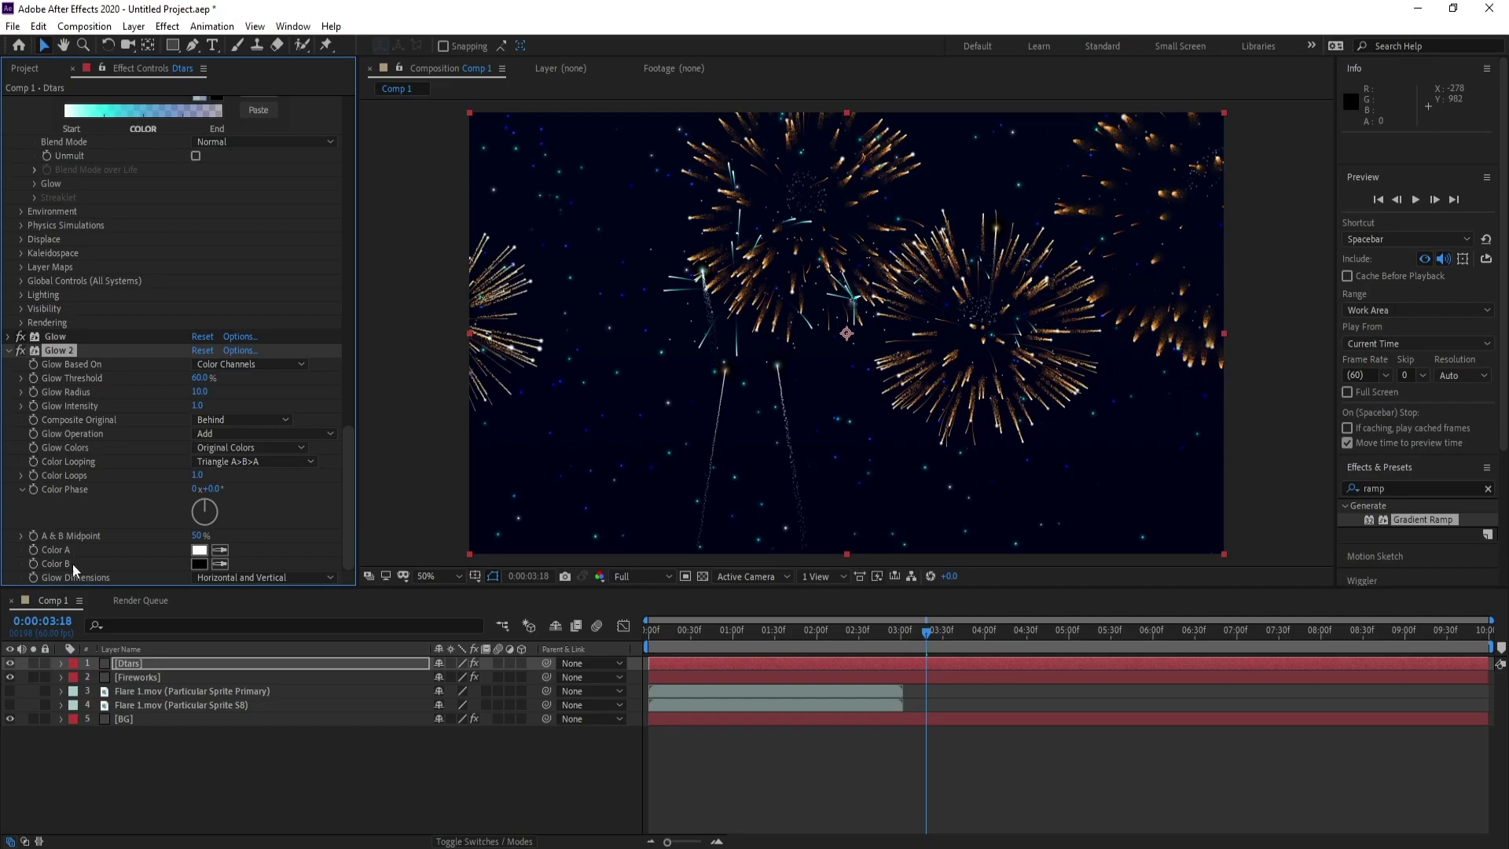
pyautogui.click(167, 26)
# - Add Curves to Dtars and shape the RGB curve into a contrast S-curve
pyautogui.moveTo(252, 197)
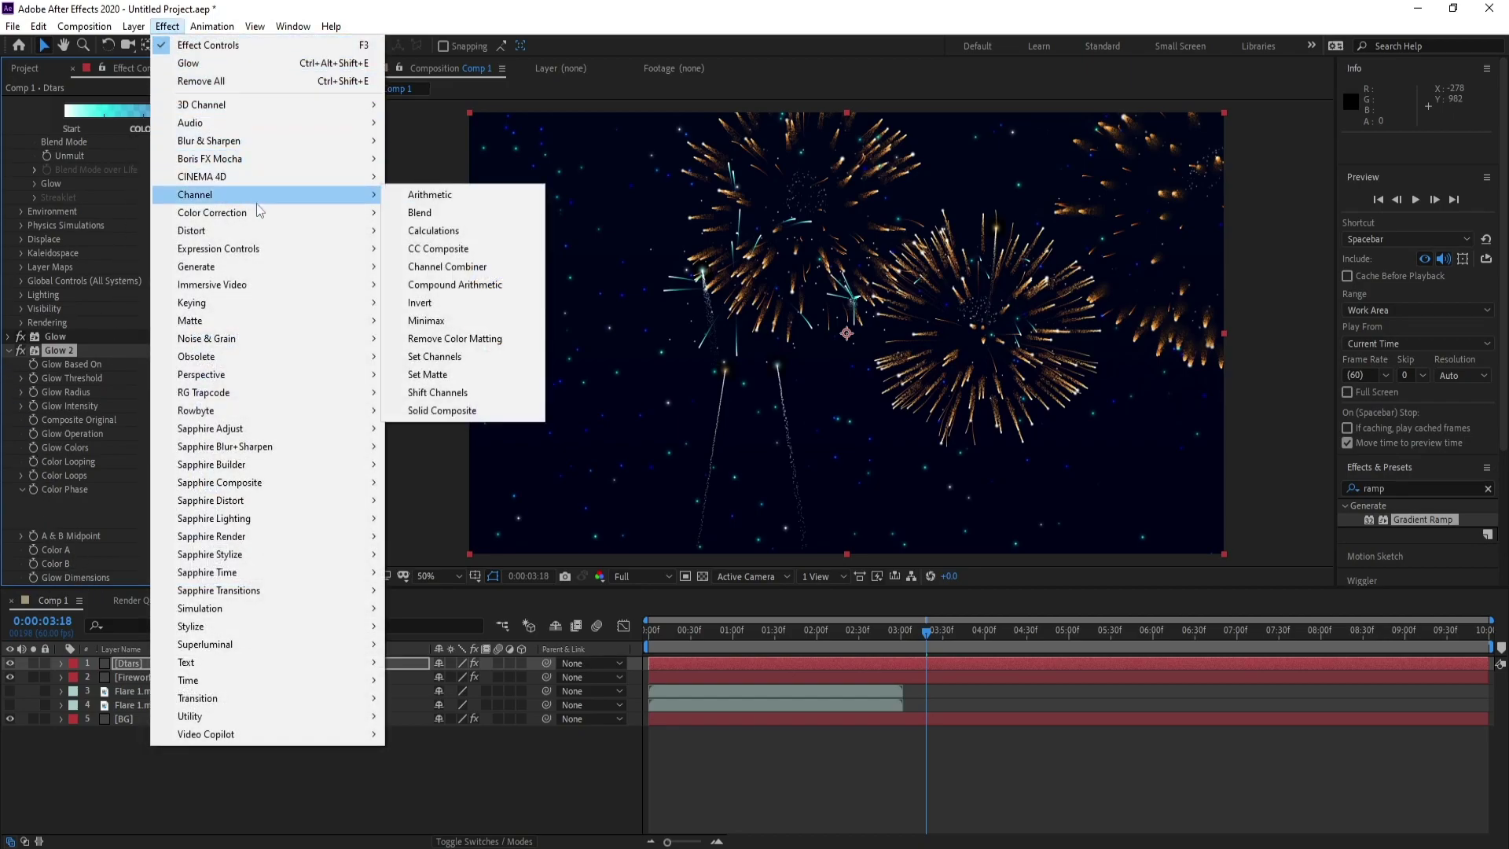
pyautogui.click(464, 536)
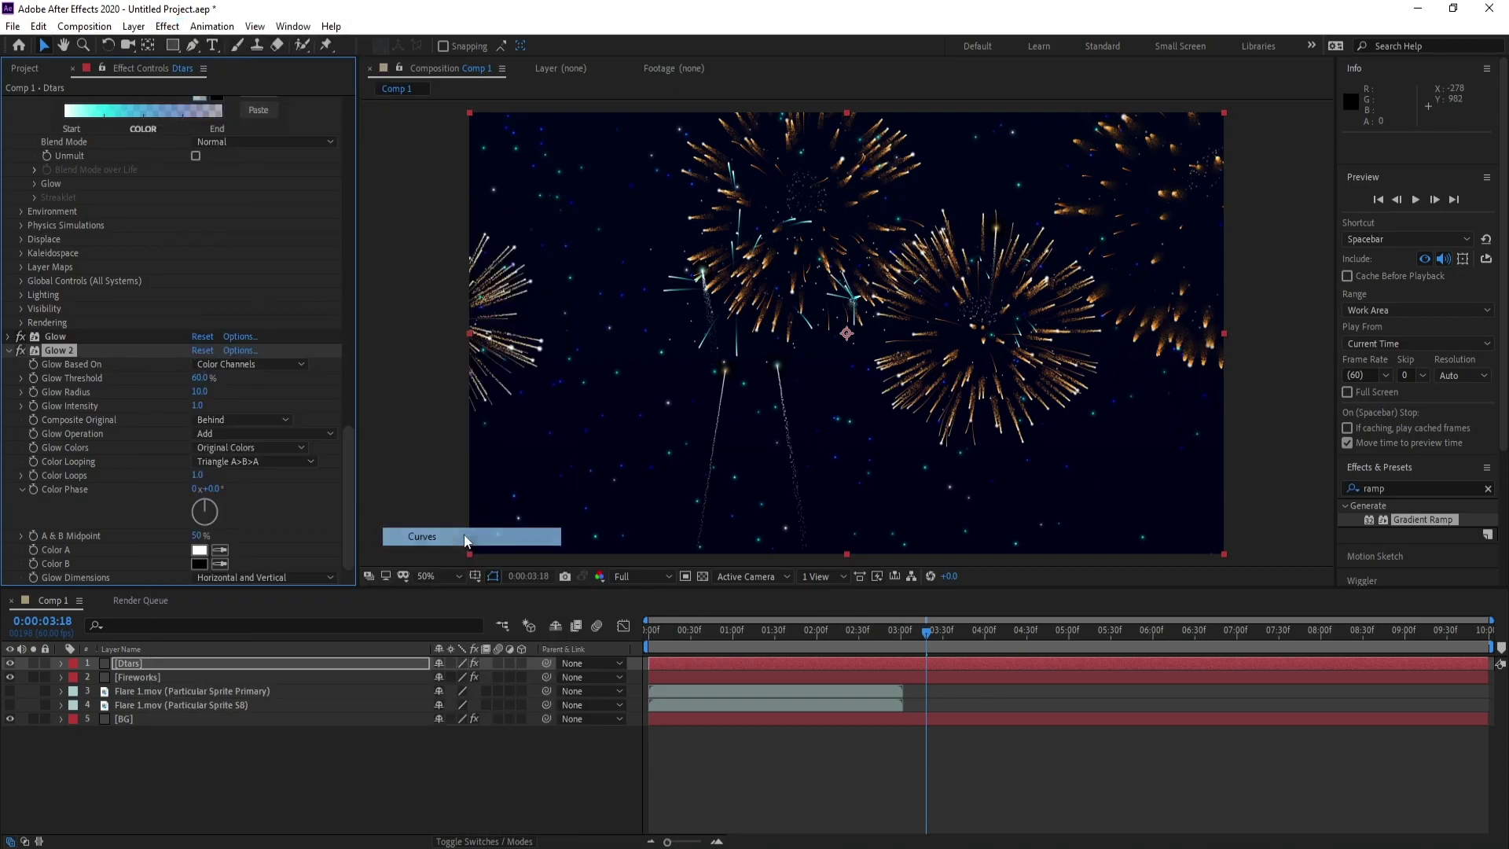
pyautogui.moveTo(181, 377); pyautogui.dragTo(162, 355)
pyautogui.moveTo(80, 438); pyautogui.dragTo(102, 498)
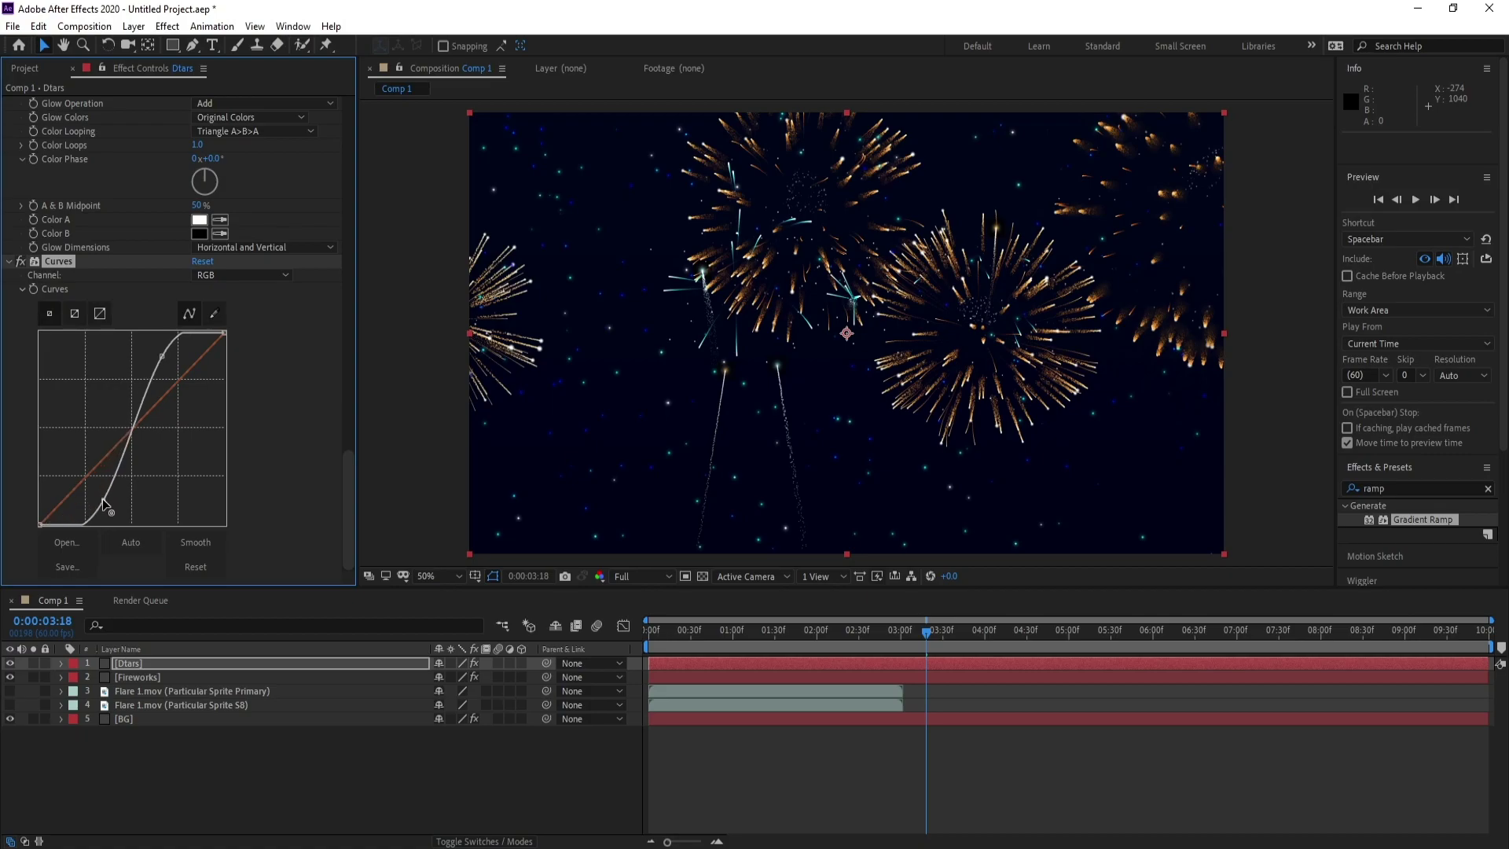
# - Pull the Alpha channel curve down to hide faint stars, then return to frame 0
pyautogui.click(228, 278)
pyautogui.click(231, 365)
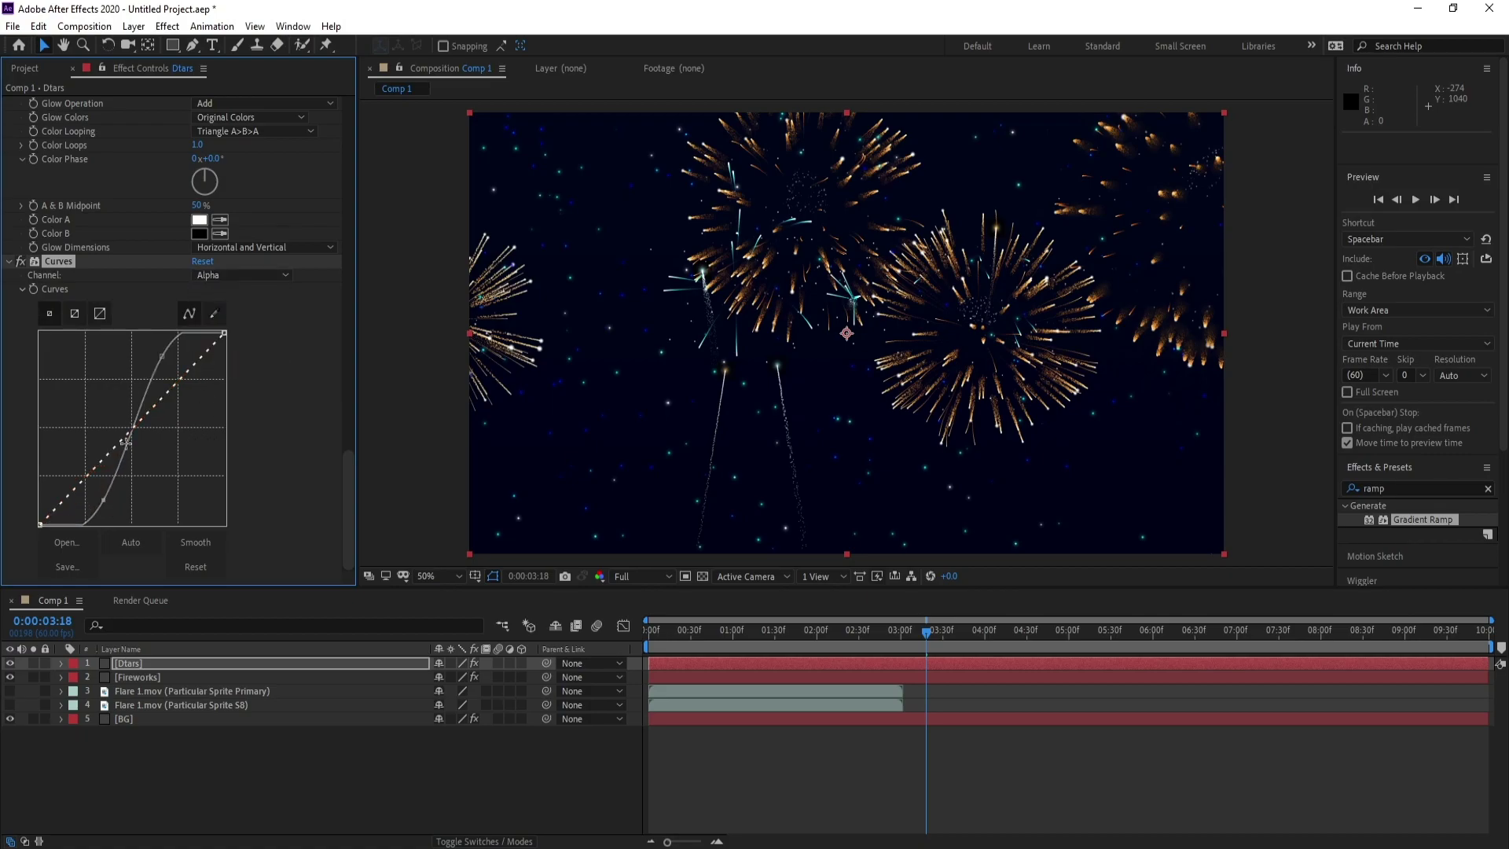
pyautogui.moveTo(128, 434); pyautogui.dragTo(157, 489)
pyautogui.moveTo(805, 635); pyautogui.dragTo(593, 638)
# - Preview the starfield, then select the Dtars layer and bring Particular's Emitter group into view
pyautogui.press('space')
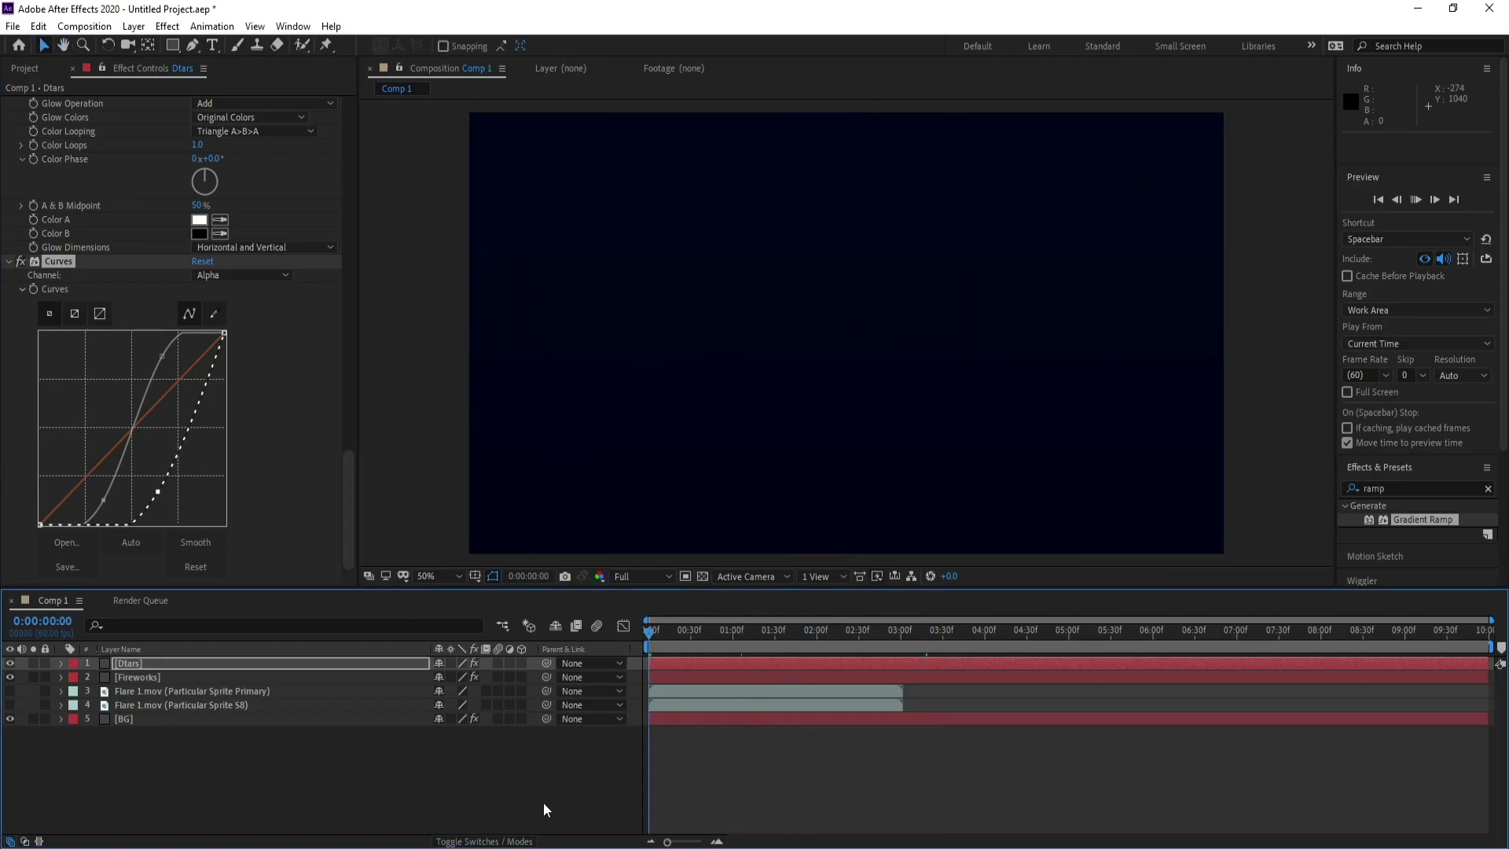
pyautogui.press('space')
pyautogui.press('space')
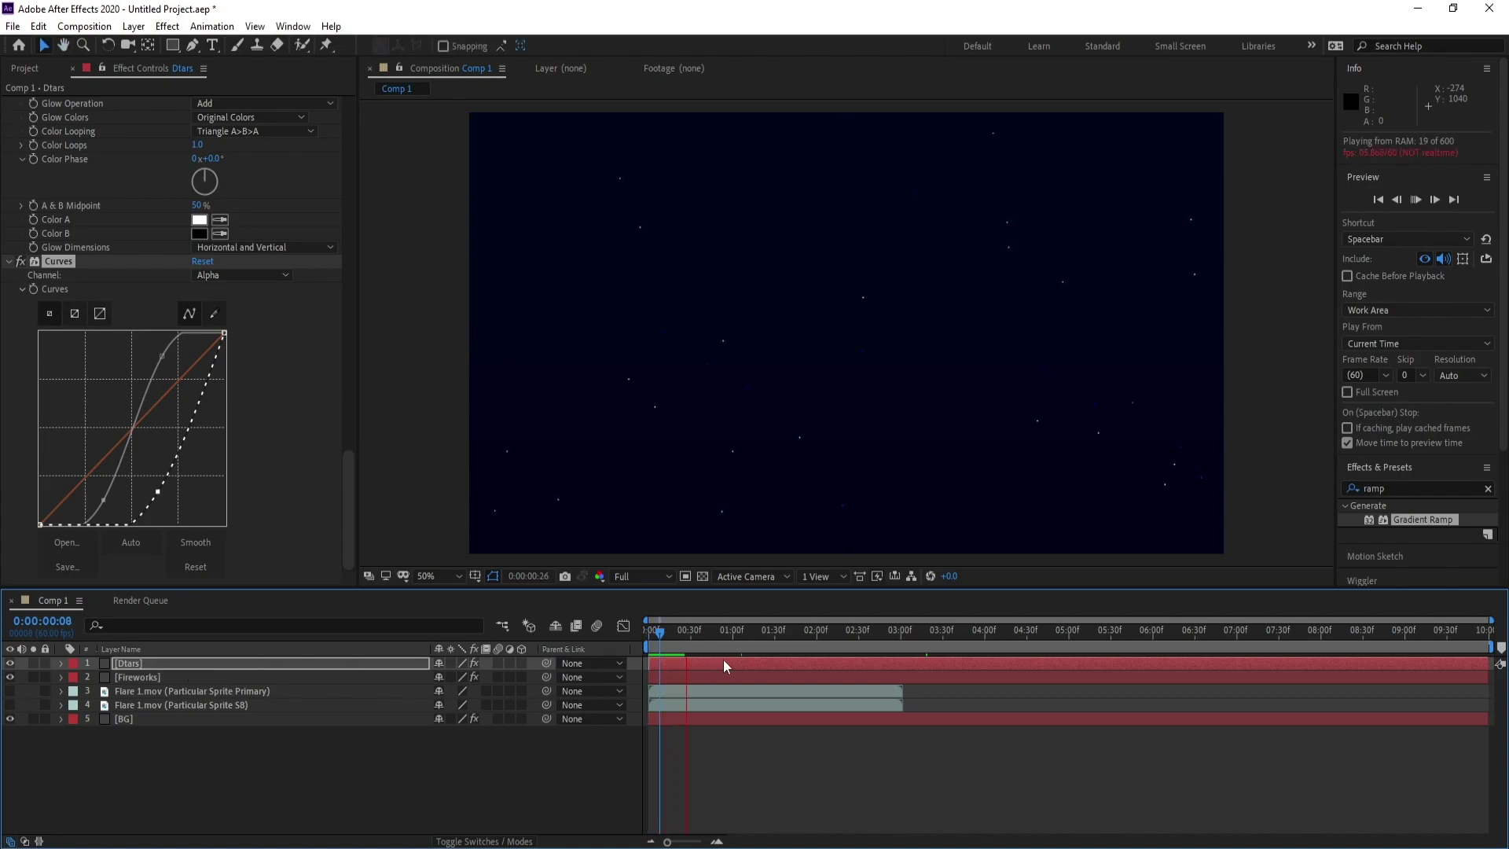
pyautogui.press('space')
pyautogui.click(137, 662)
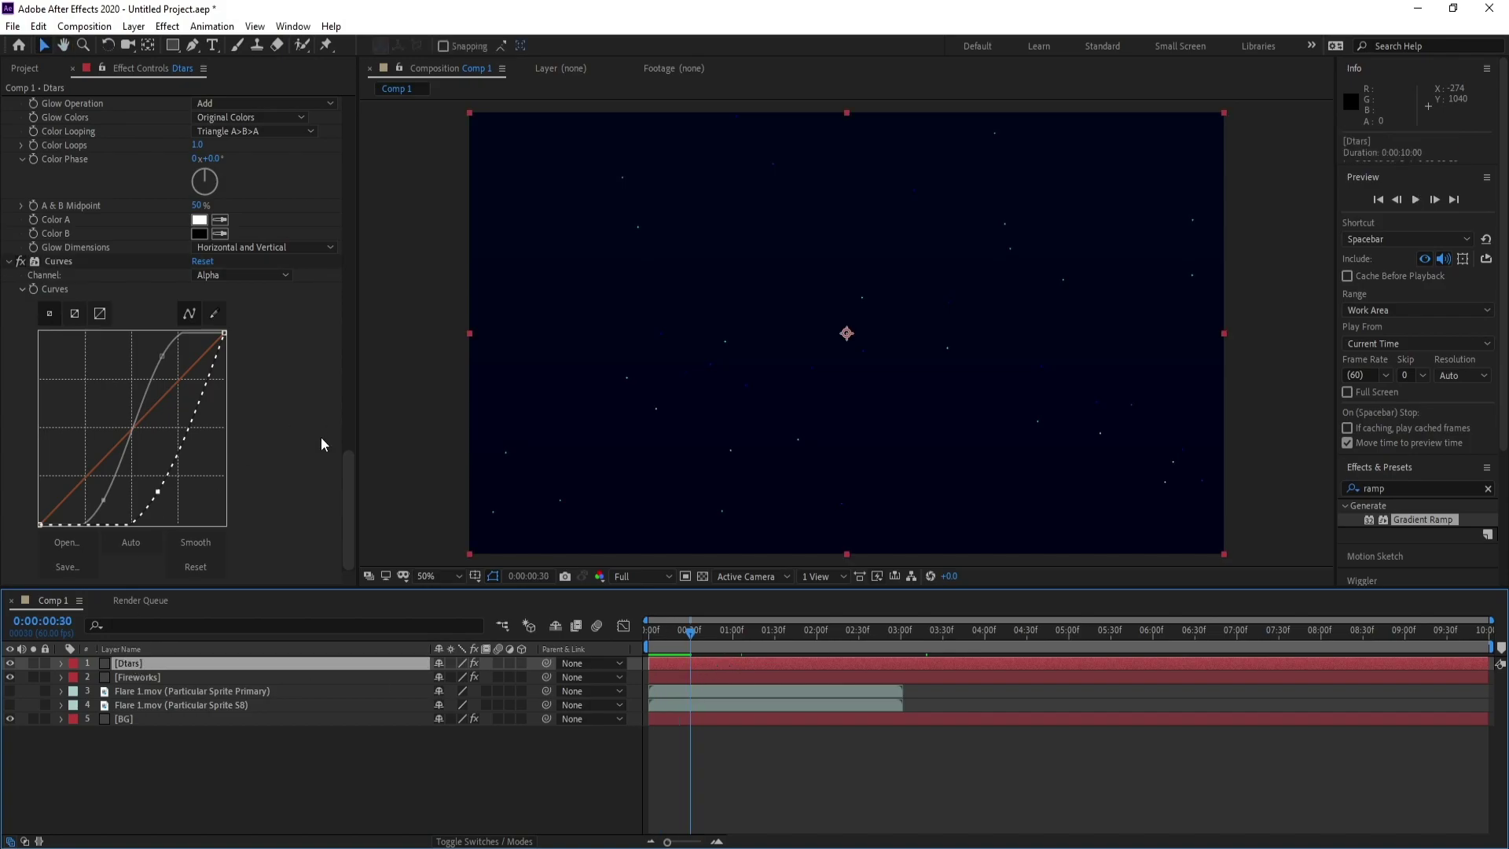
pyautogui.moveTo(351, 489); pyautogui.dragTo(351, 124)
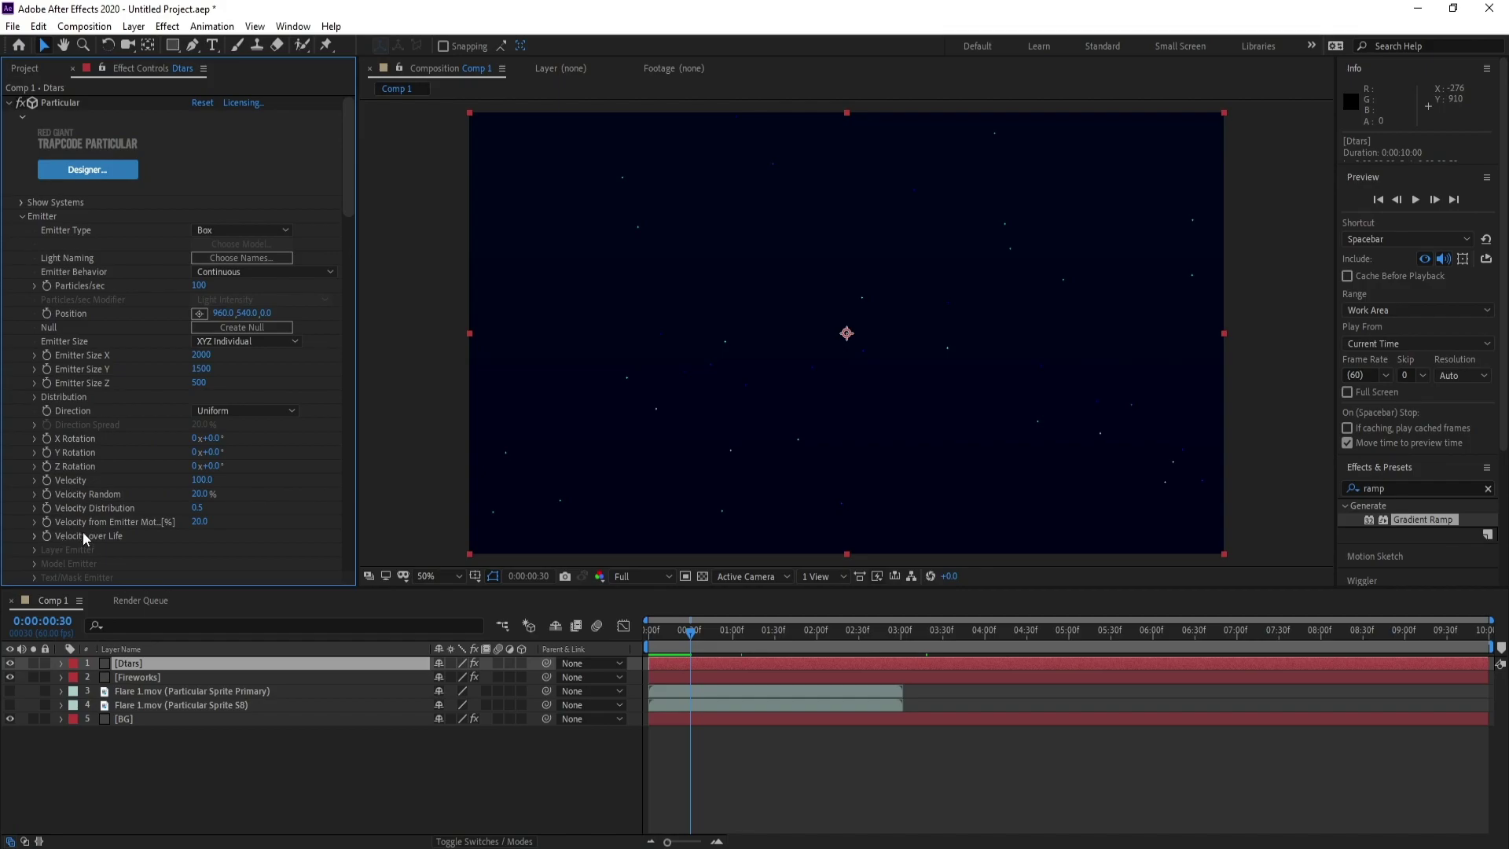
# - Set the Dtars emitter's Velocity, Velocity Random, Velocity Distribution and Velocity from Emitter Motion to 0
pyautogui.click(206, 479)
pyautogui.write('0')
pyautogui.click(203, 495)
pyautogui.write('0')
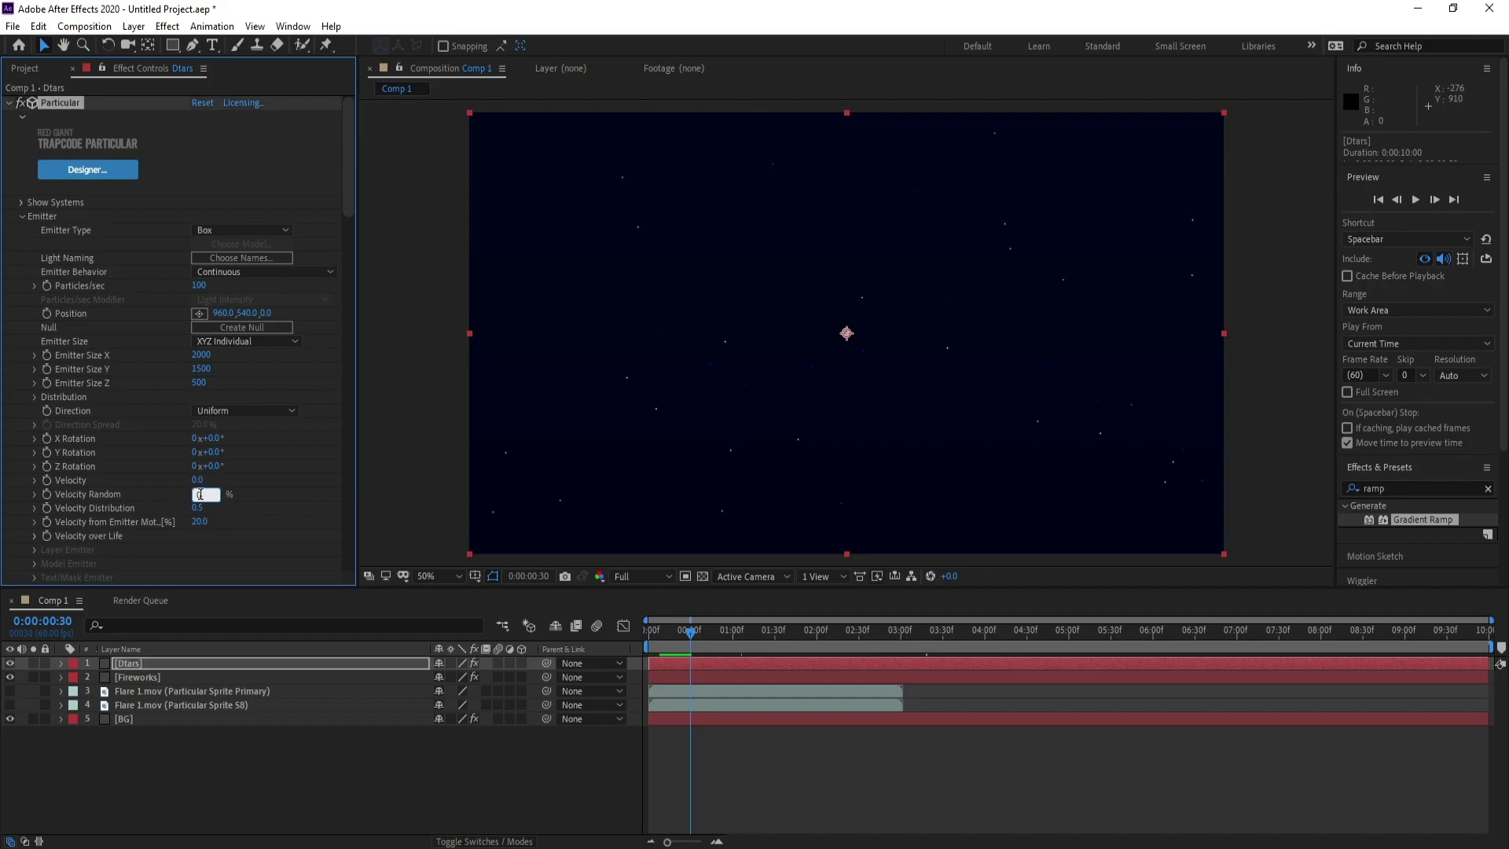
pyautogui.press('Return')
pyautogui.click(199, 509)
pyautogui.write('0')
pyautogui.click(200, 522)
pyautogui.write('0')
pyautogui.press('Return')
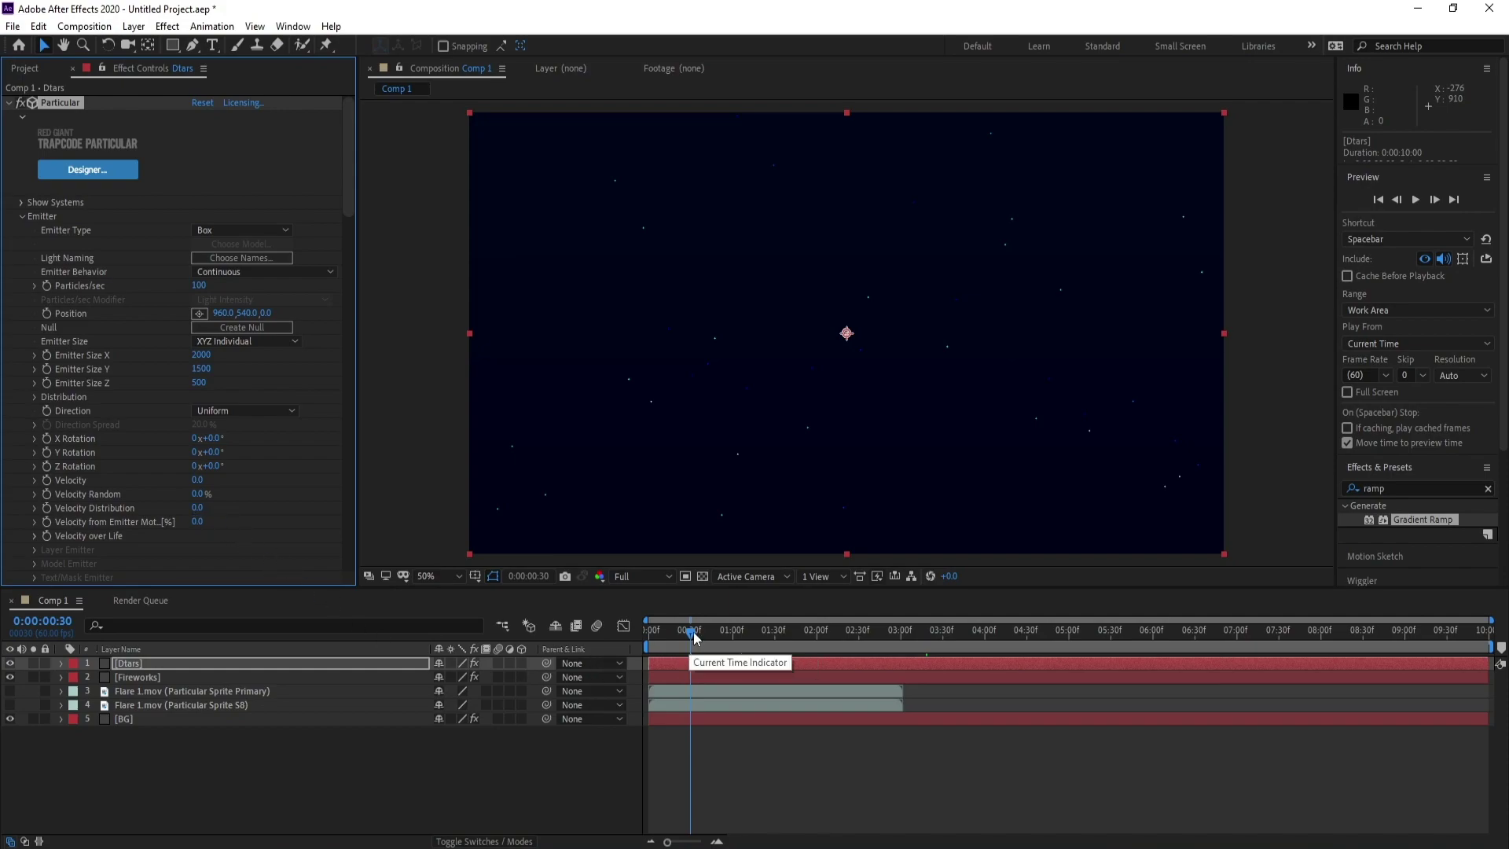
# - Preview Comp 1 from its first frame to check the stationary stars
pyautogui.press('Home')
pyautogui.press('space')
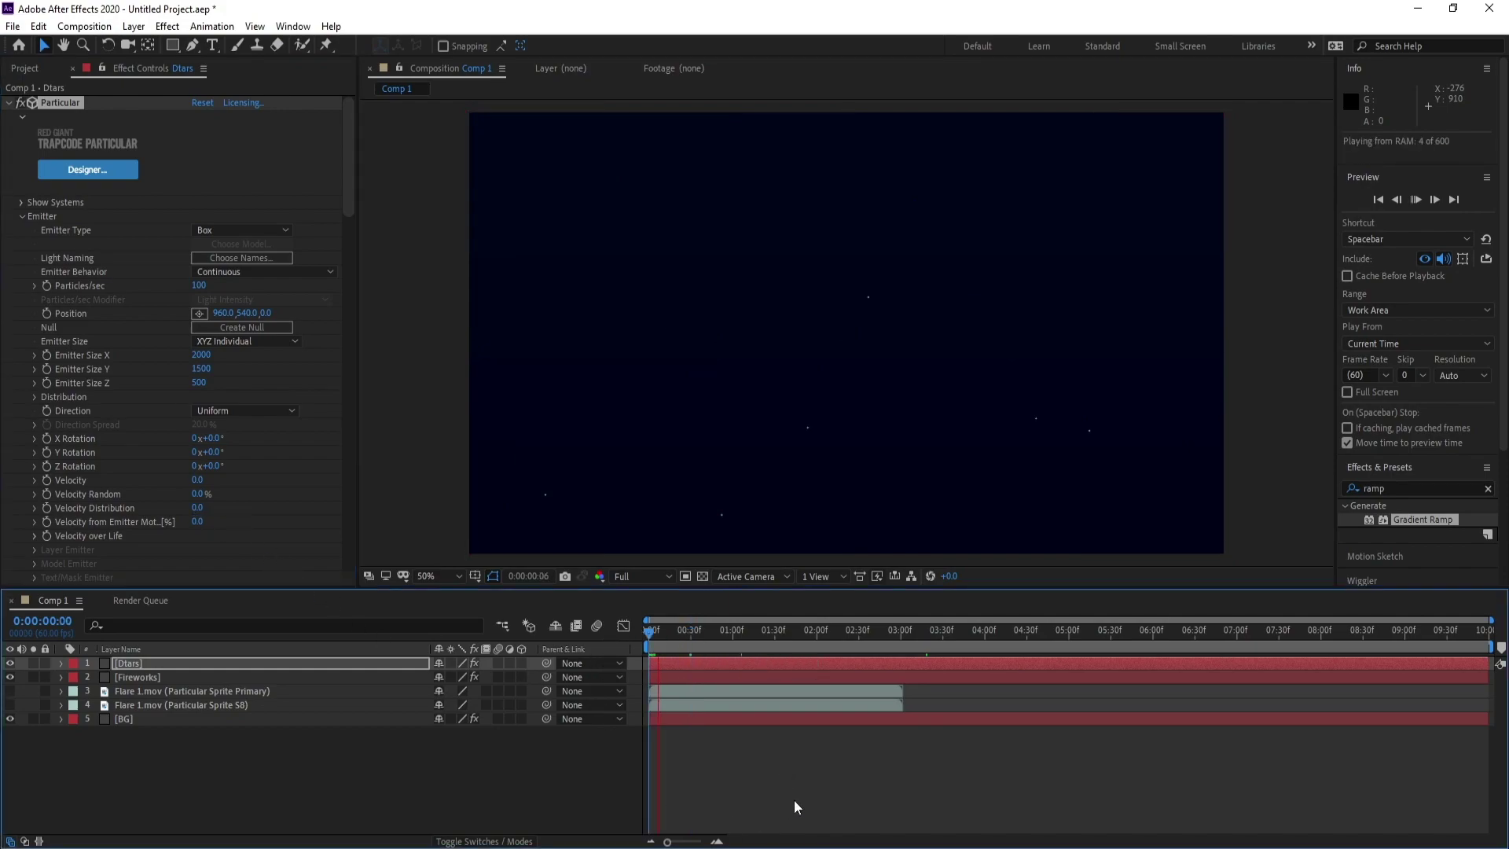